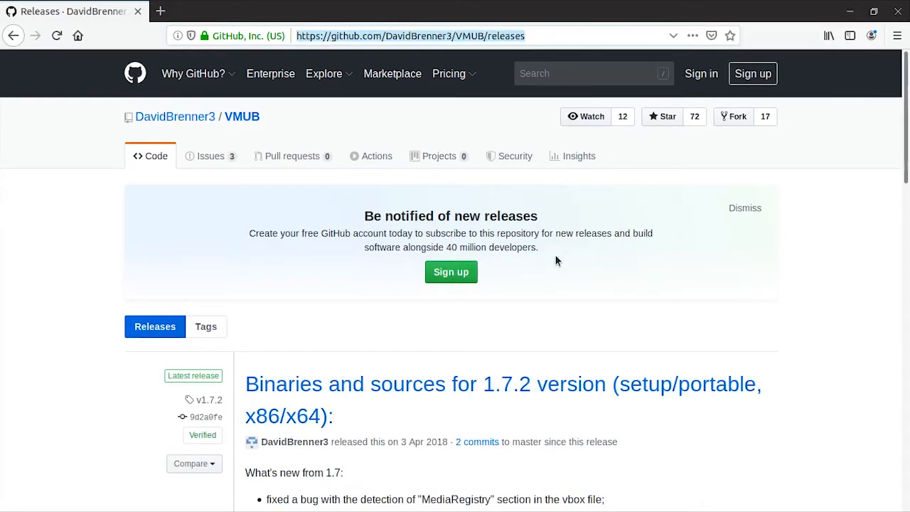
Download Virtual.Machine.USB.Boot.1.72.Portable.x64.zip from the 1.7.2 release assets, choosing to save the file
scroll(555, 260, down, 1)
scroll(557, 261, down, 5)
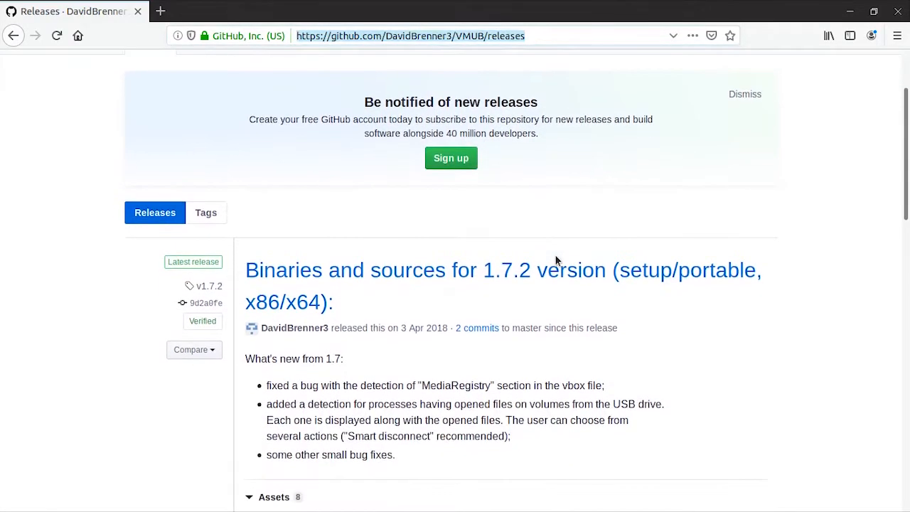
scroll(556, 260, down, 5)
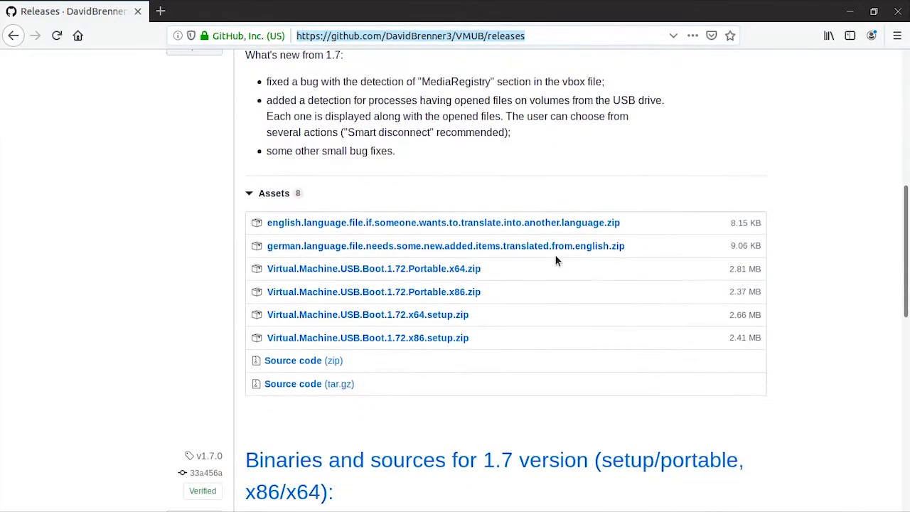
click(458, 269)
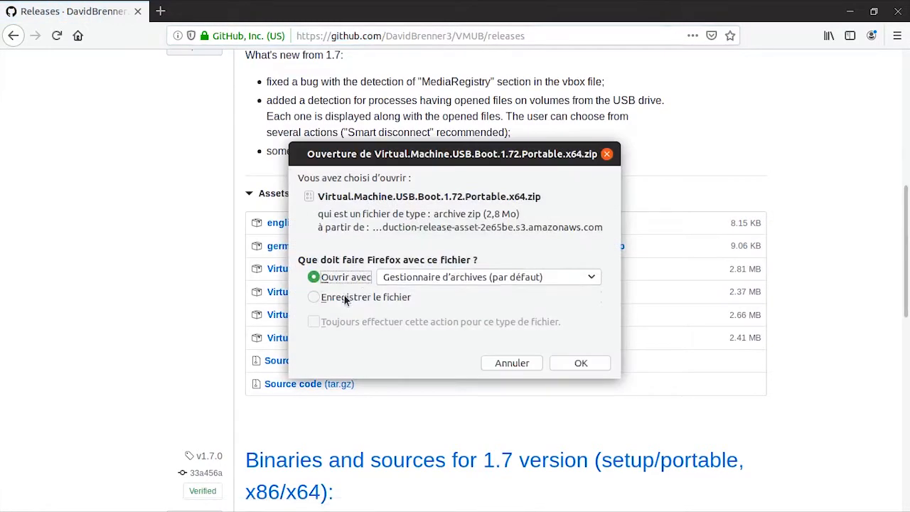
click(345, 298)
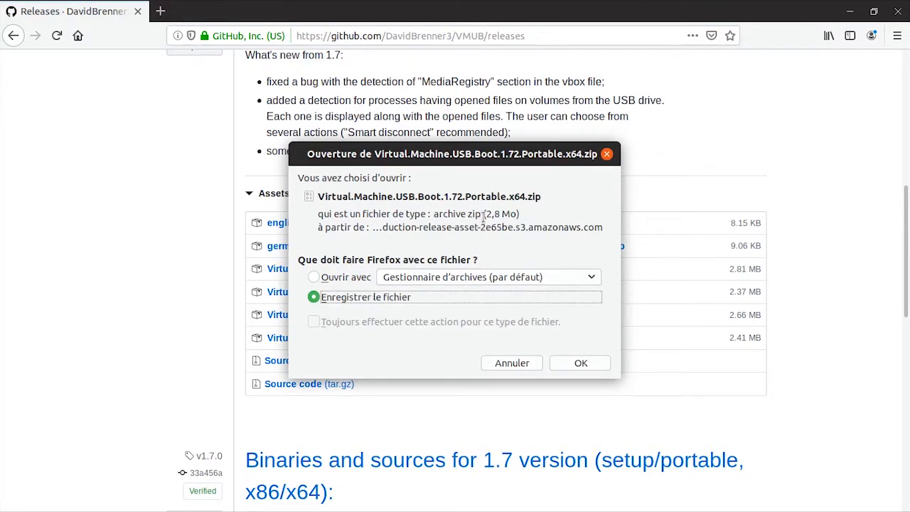
click(581, 363)
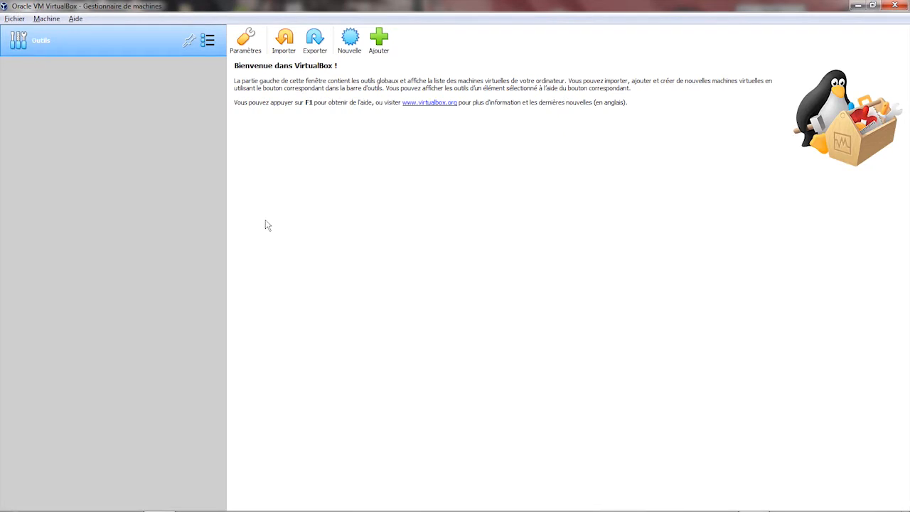
Start a new VirtualBox virtual machine named Windows 7, type Microsoft Windows, version Windows 7 (64-bit), with 4508 MB of memory
click(349, 41)
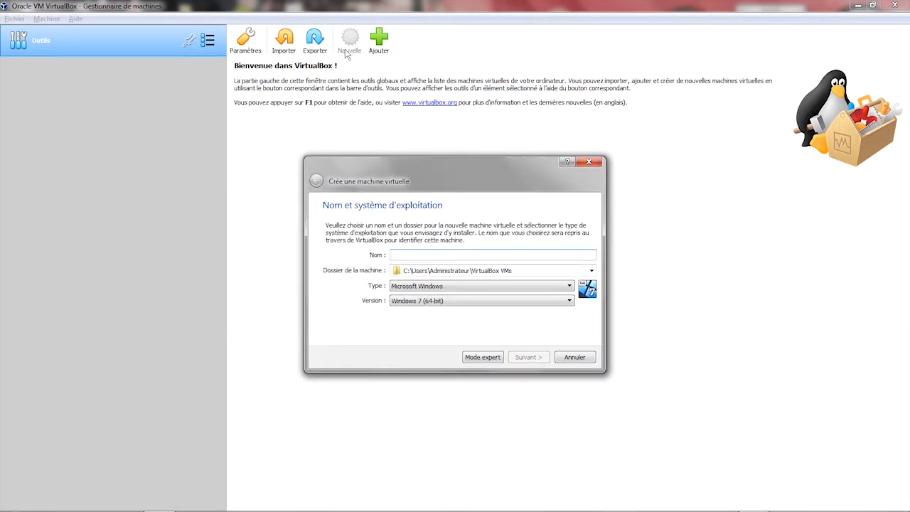
text(W)
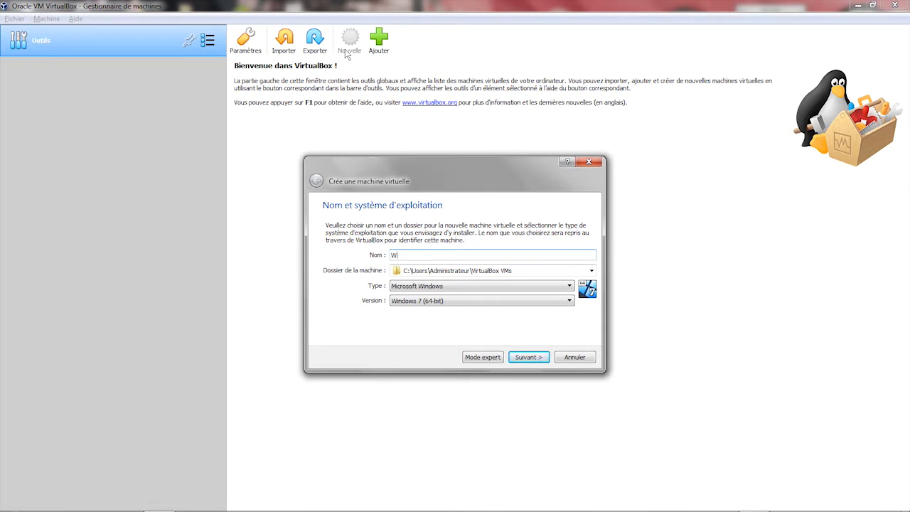
text(indows 7)
click(523, 357)
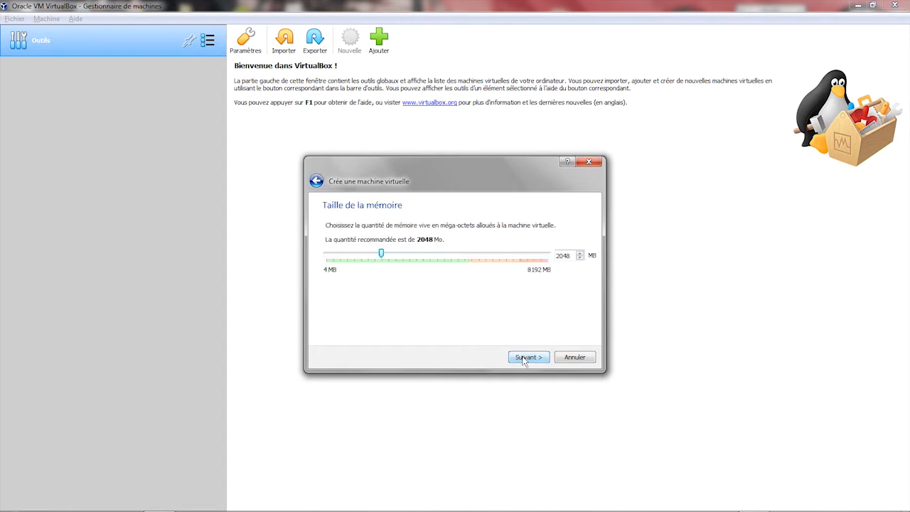
drag(381, 254, 448, 265)
click(539, 359)
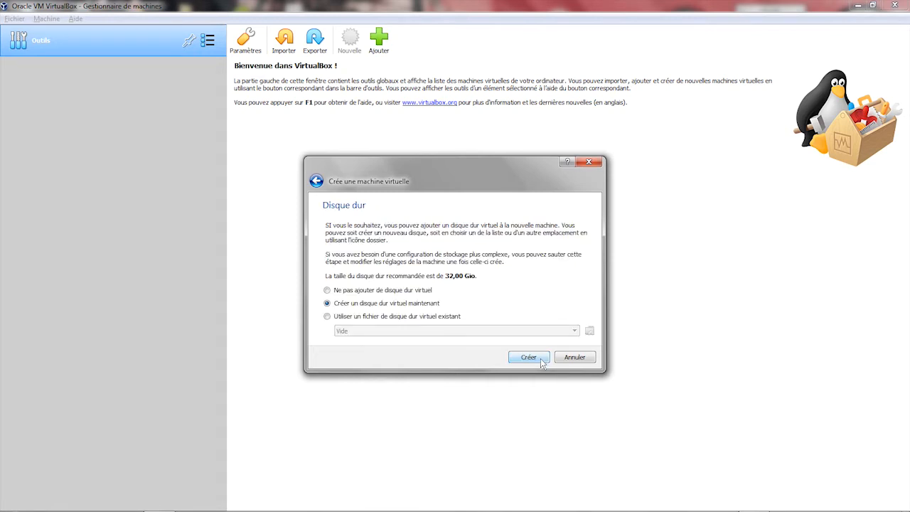
Create a dynamically allocated VDI virtual hard disk of 30 GB for the new machine
click(540, 360)
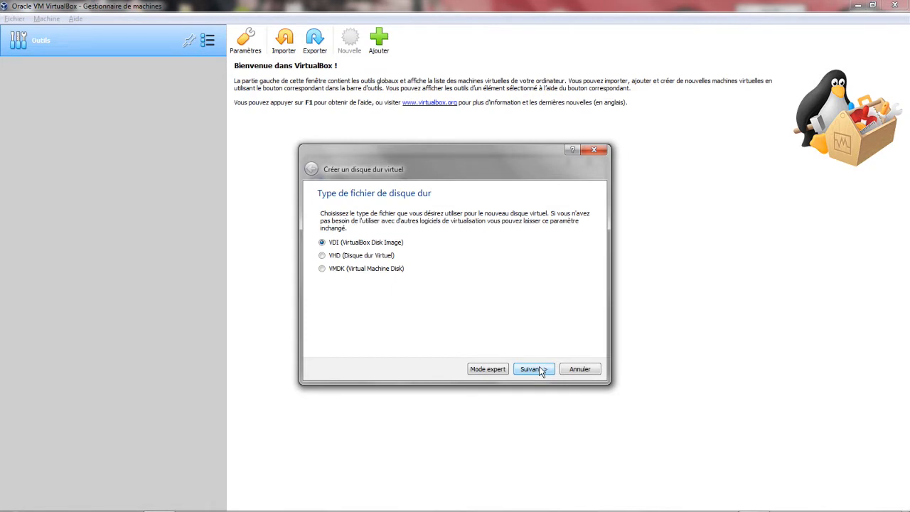
click(533, 370)
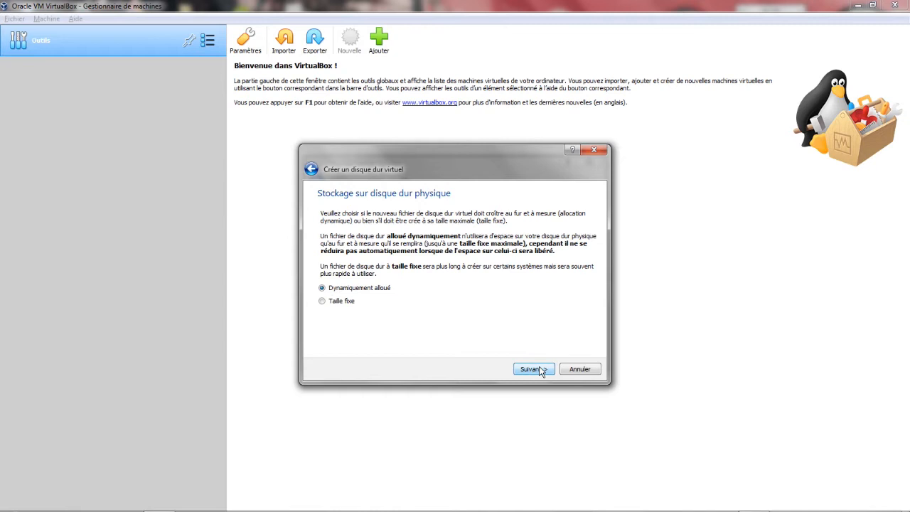
click(533, 369)
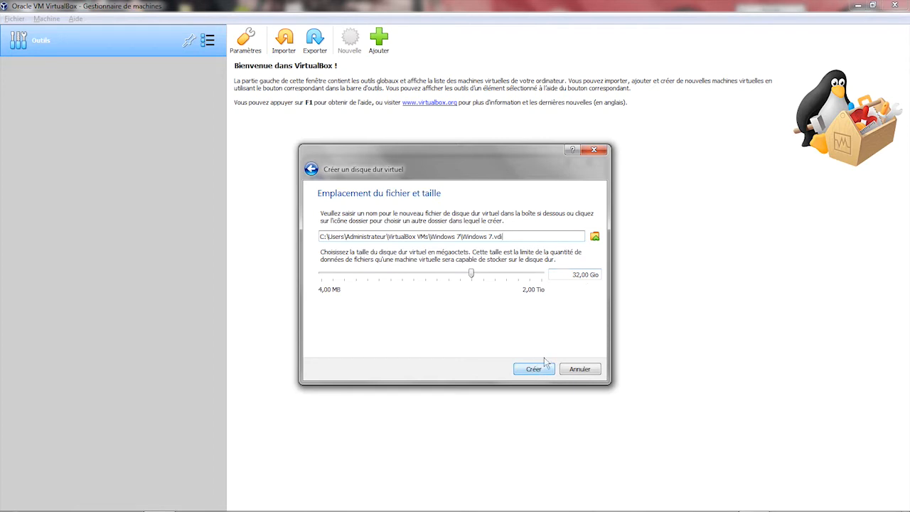
click(575, 278)
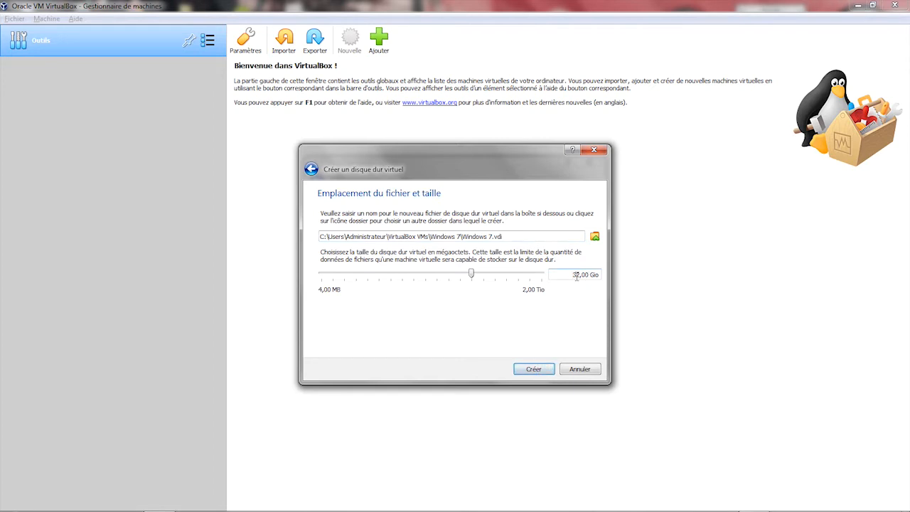
key(BackSpace)
text(0)
click(540, 370)
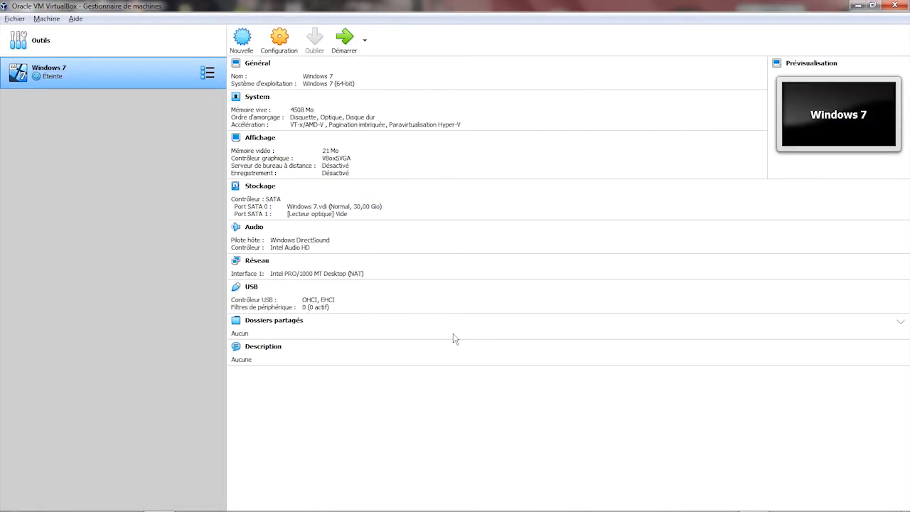
Exclude the floppy drive from the boot order in the Windows 7 machine's system settings
click(279, 44)
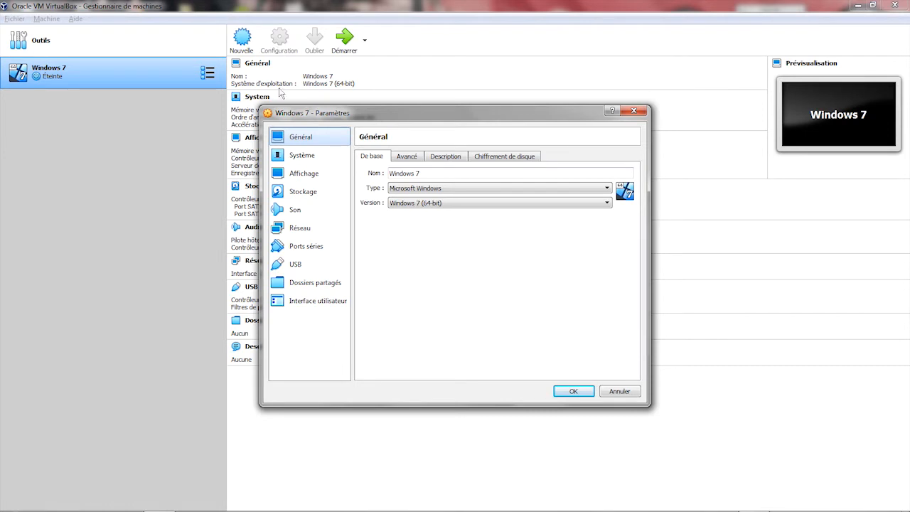
click(297, 156)
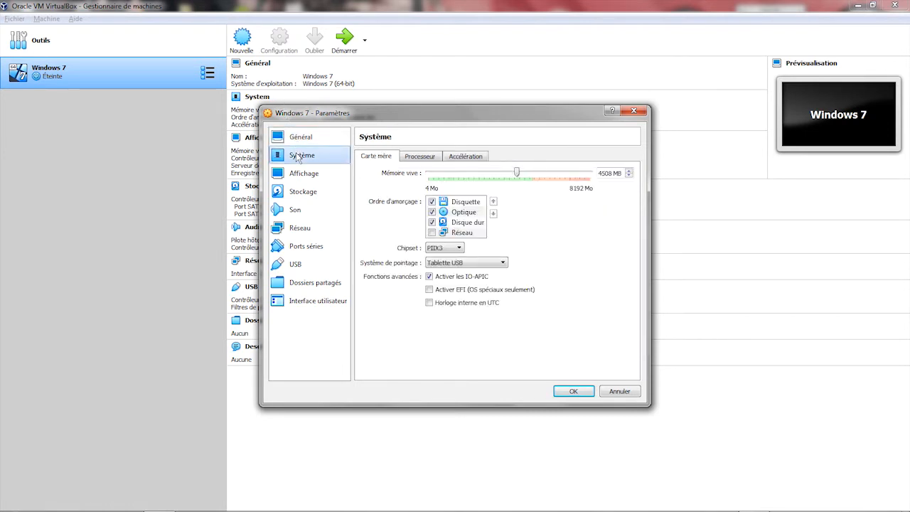
click(433, 203)
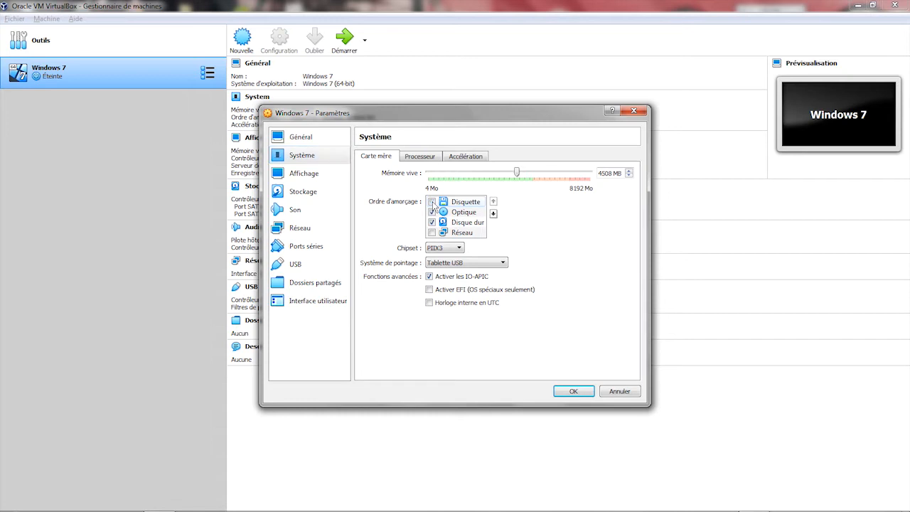
Assign 2 processors and 128 MB of video memory to the Windows 7 machine
click(424, 160)
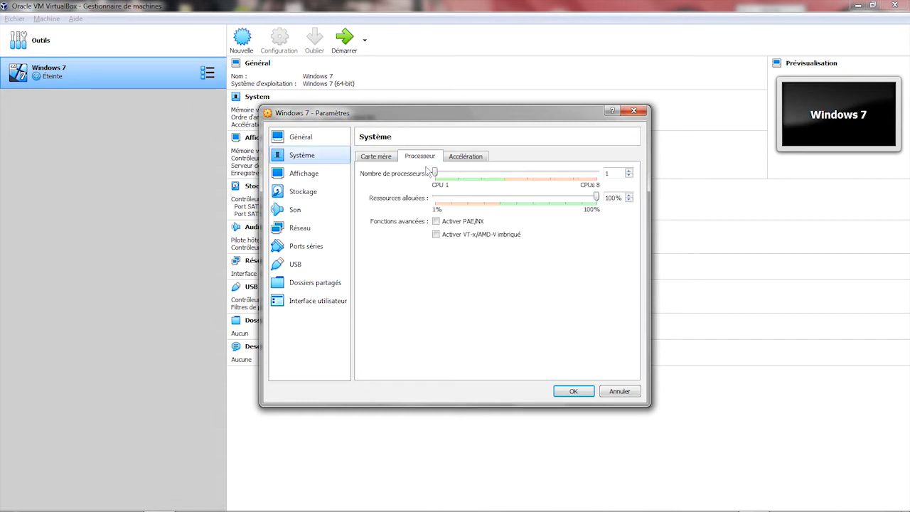
drag(436, 174, 458, 177)
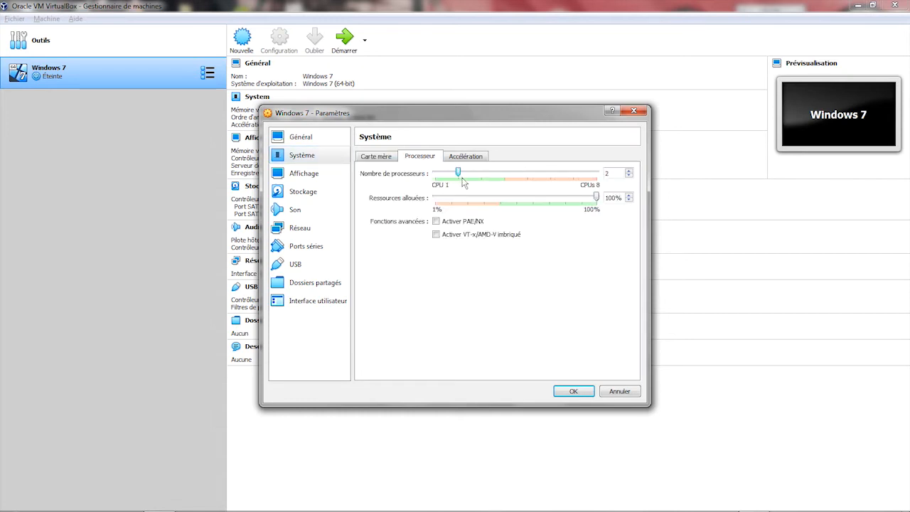
click(323, 175)
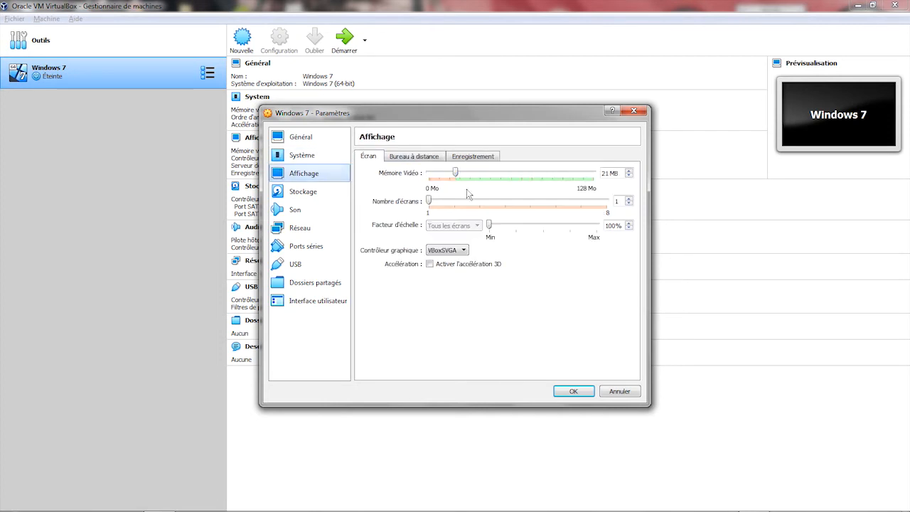
drag(455, 172, 599, 197)
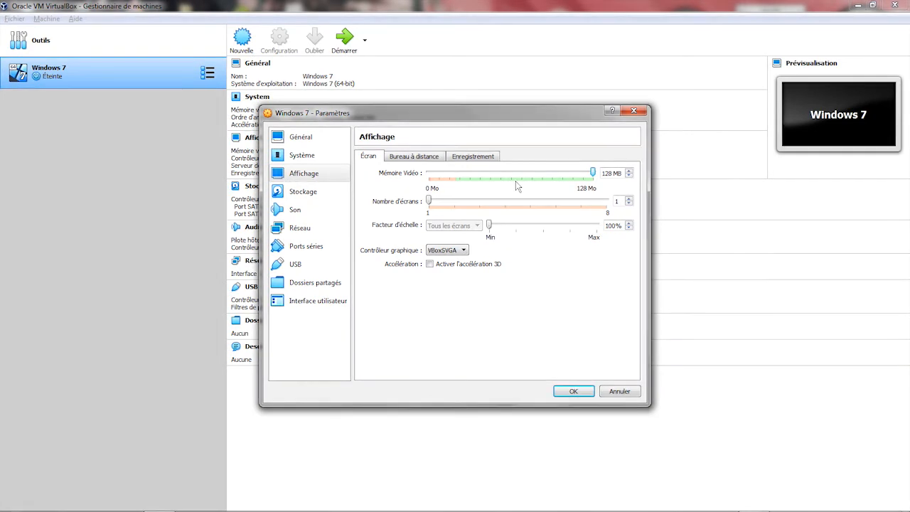
Move the empty optical drive to SATA port 3 and Windows 7.vdi to SATA port 1, save the settings and close VirtualBox
click(310, 193)
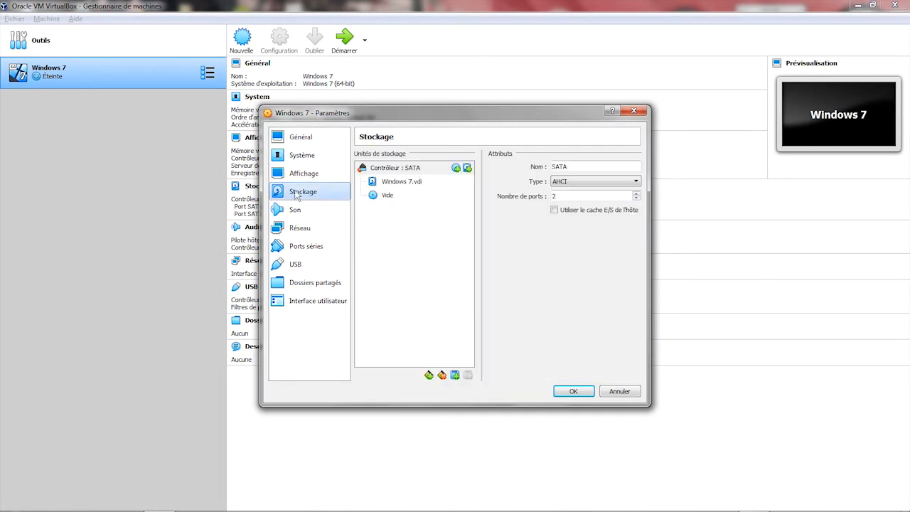
click(388, 196)
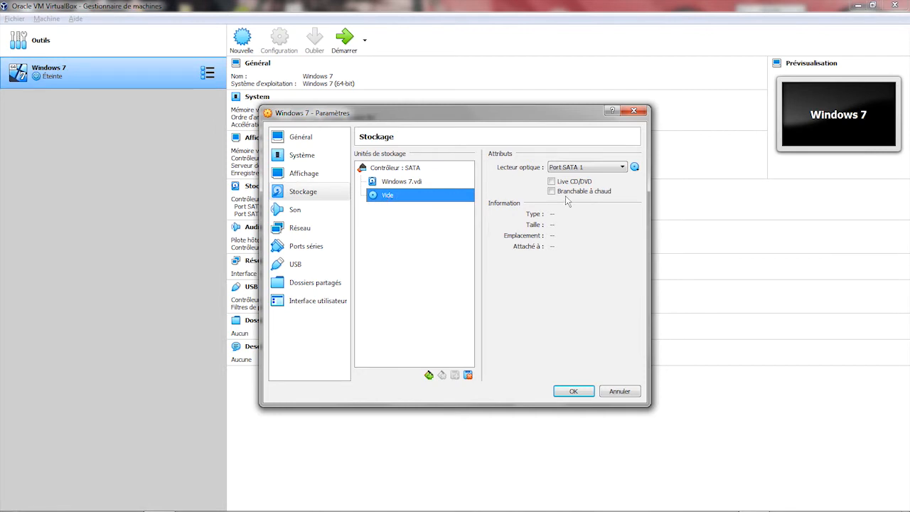
click(579, 168)
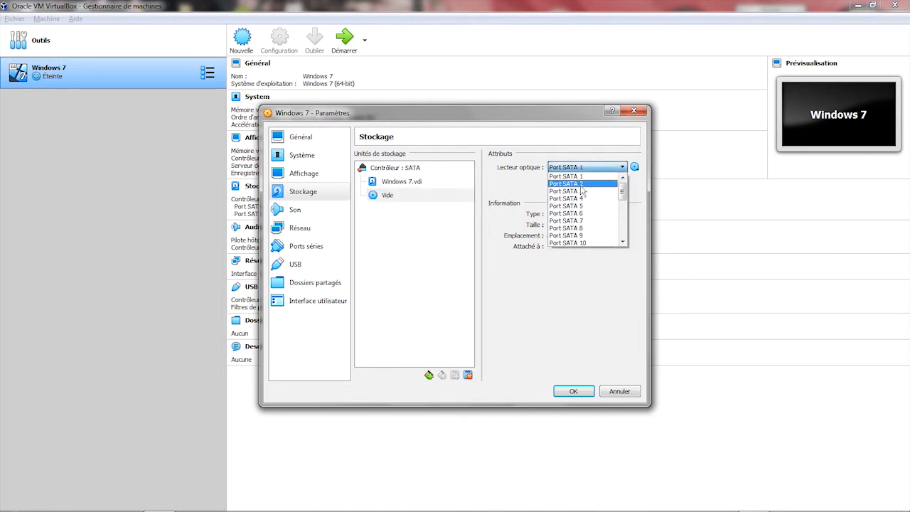
click(583, 191)
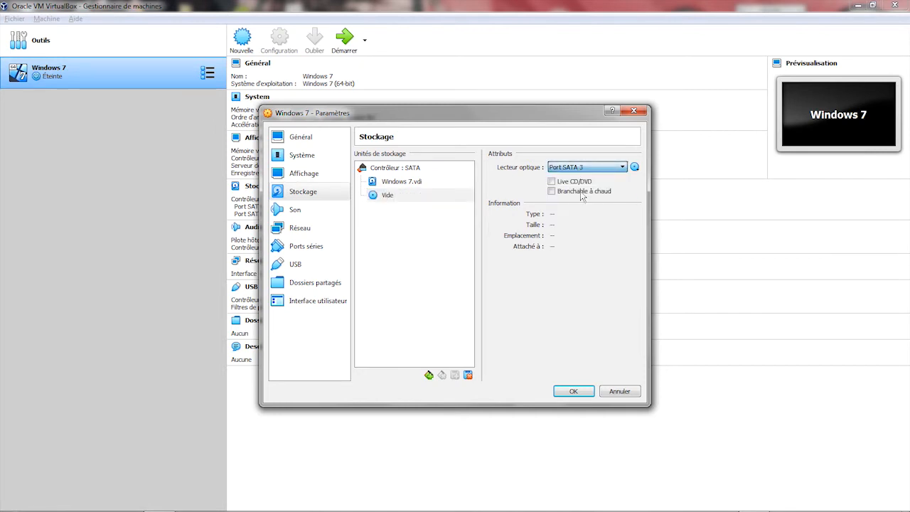
click(402, 182)
click(594, 170)
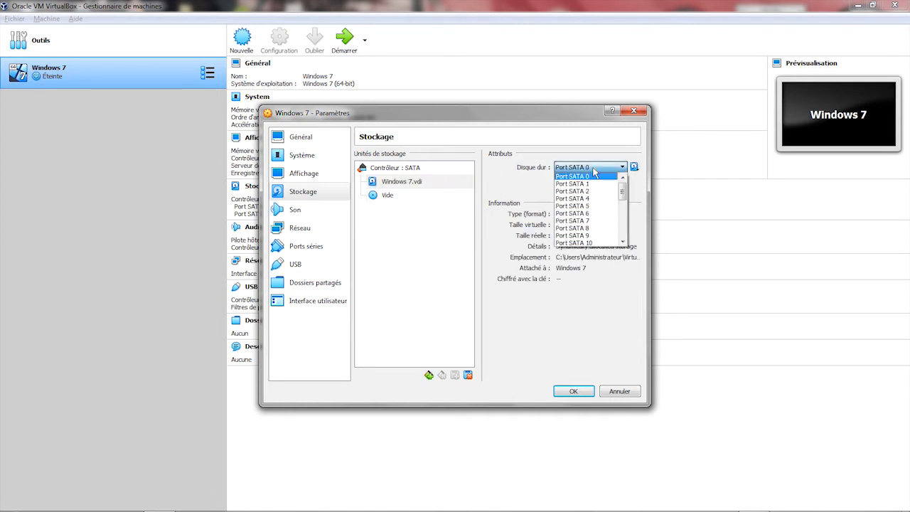
click(589, 183)
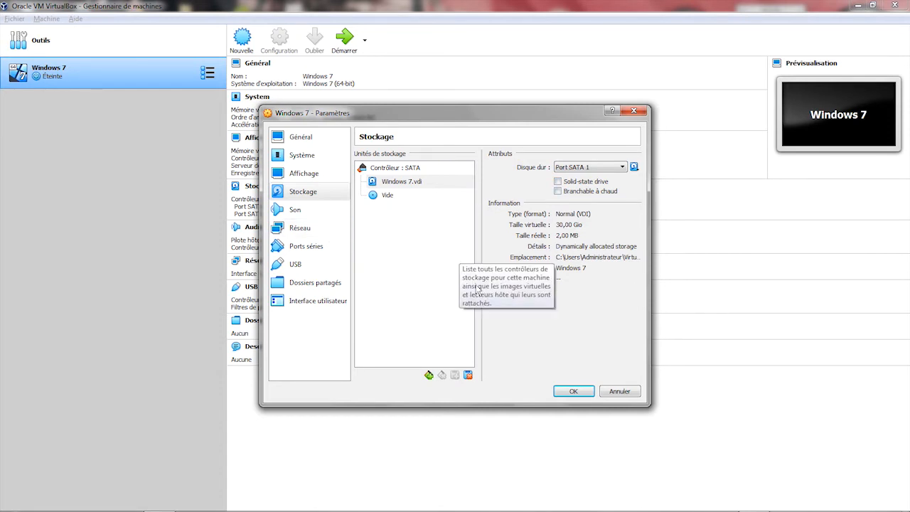
click(575, 391)
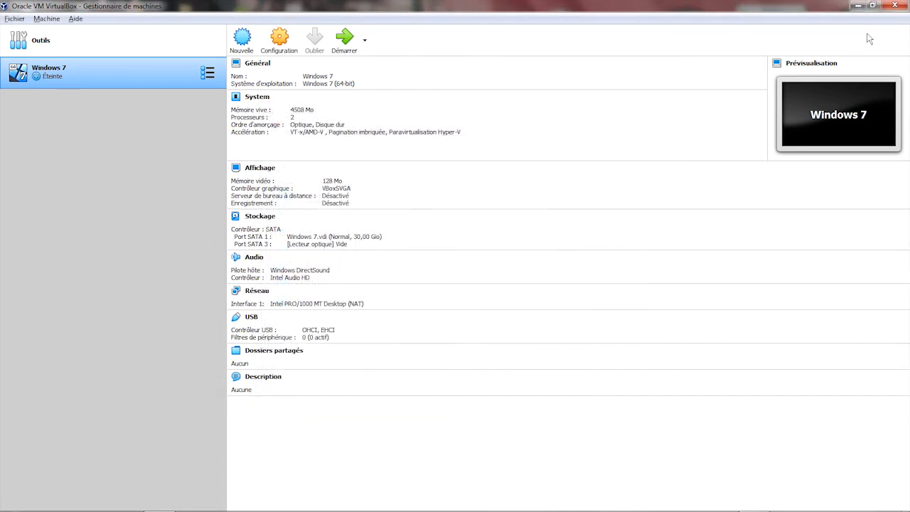
click(898, 8)
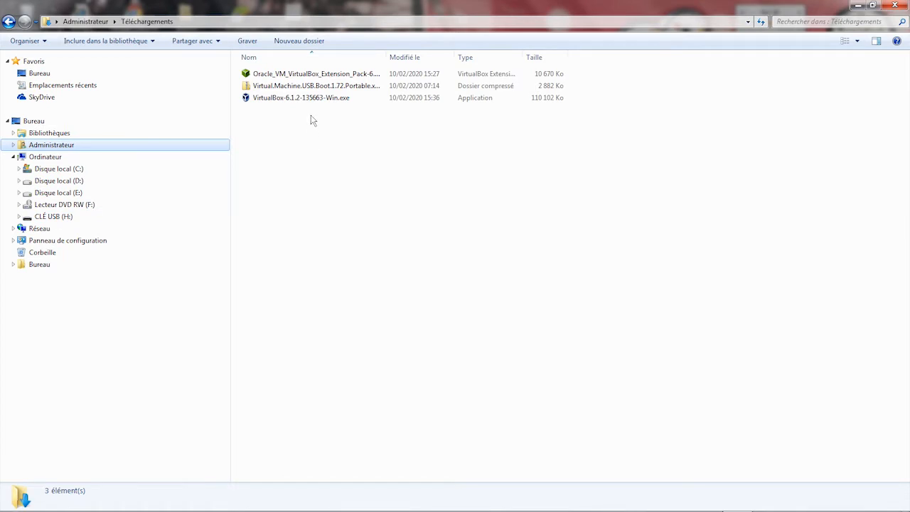
Extract the Virtual.Machine.USB.Boot.1.72.Portable.x64 archive in the downloads folder and launch Virtual Machine USB Boot.x64.exe from the extracted folder
click(305, 88)
right_click(304, 88)
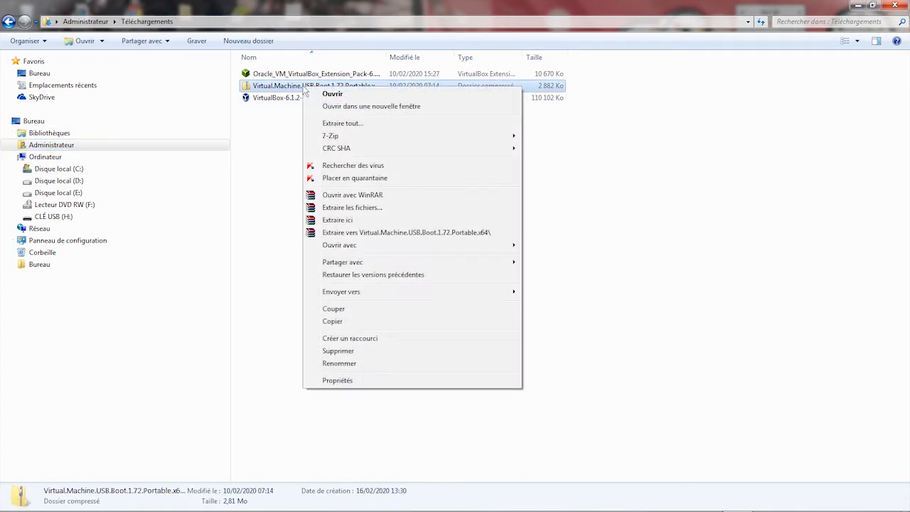
click(344, 124)
click(546, 368)
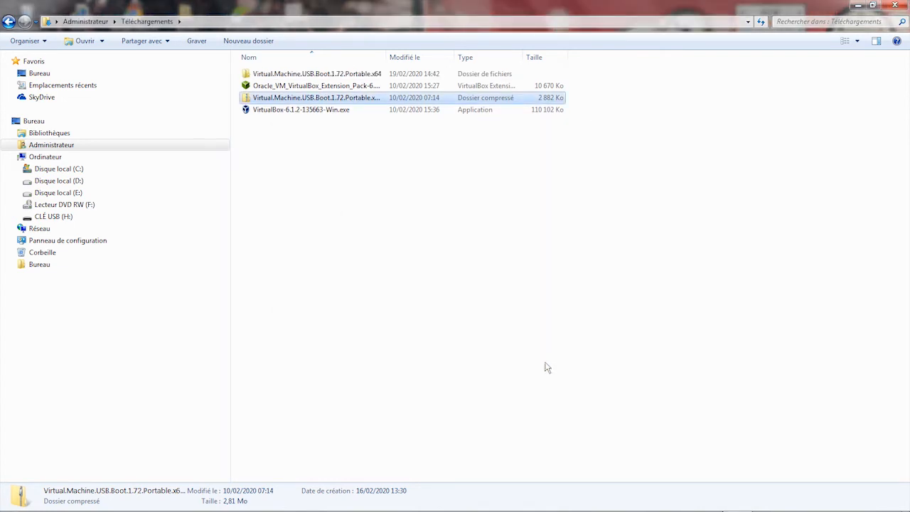
double_click(334, 74)
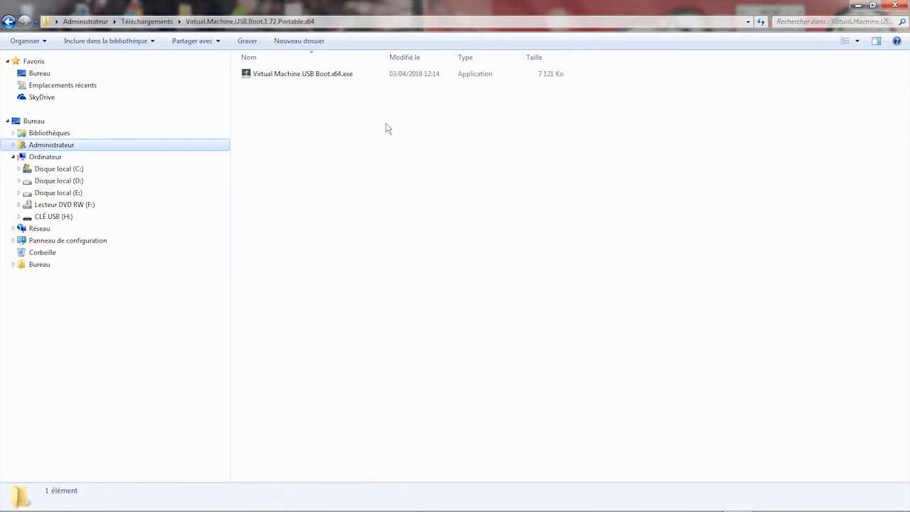
click(308, 80)
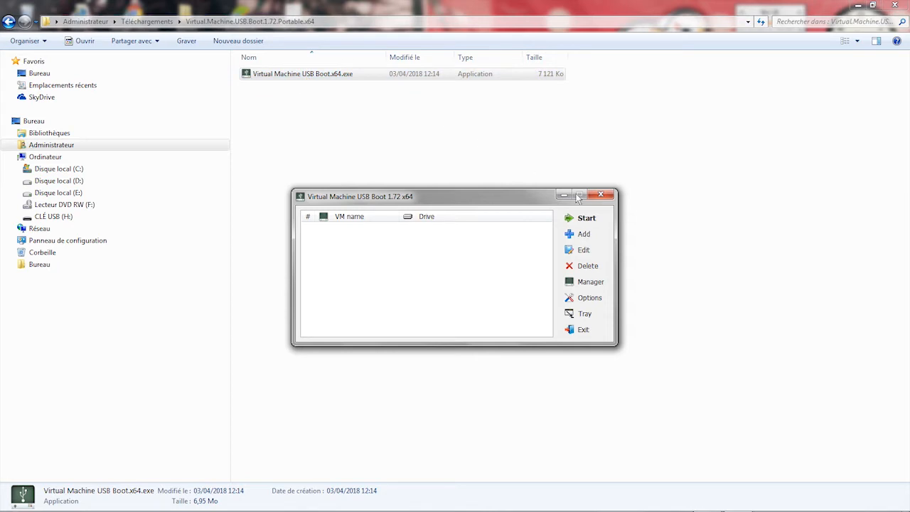
Add a VirtualBox entry for the "Windows 7" VM that boots the Kingston DataTraveler 2.0 USB drive [H:], with VT-x/AMD-V set to On
click(582, 235)
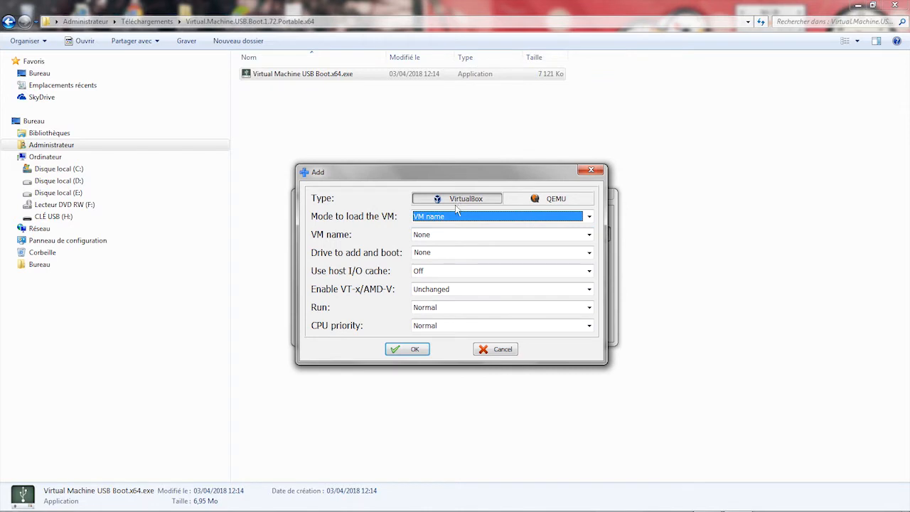
click(451, 236)
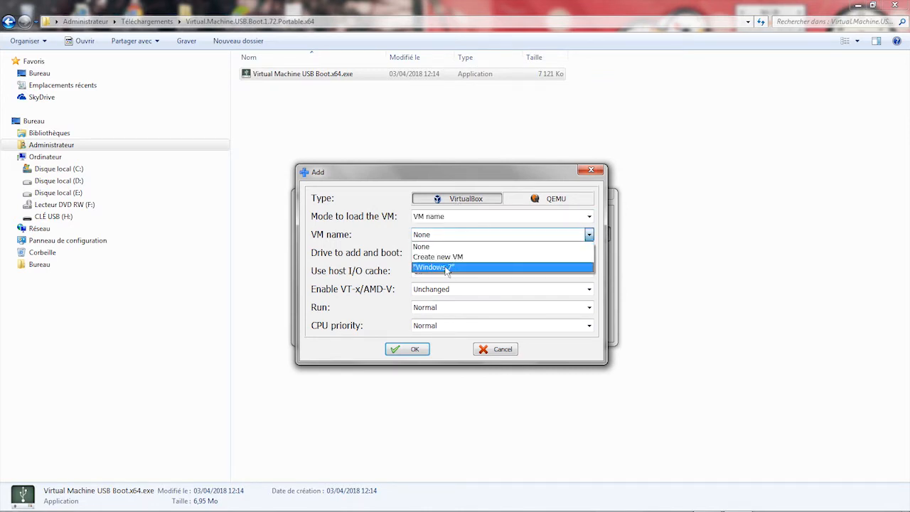
click(446, 268)
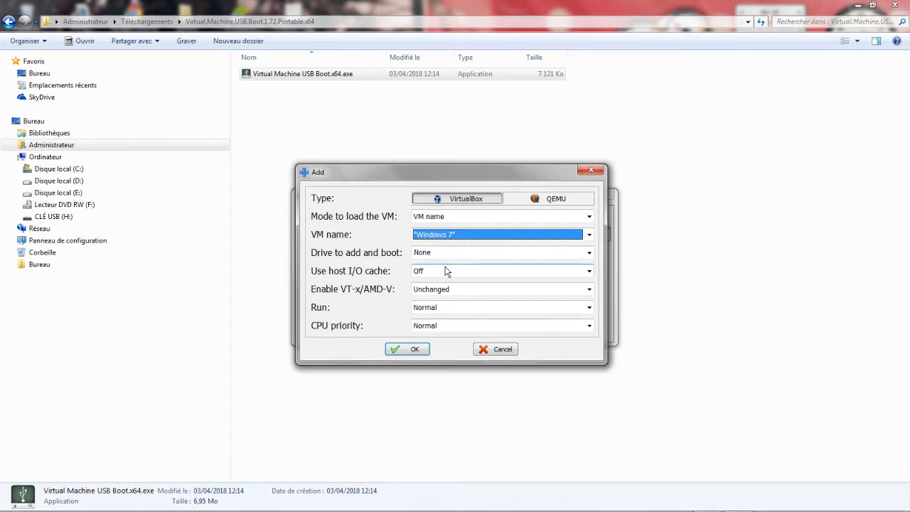
click(448, 253)
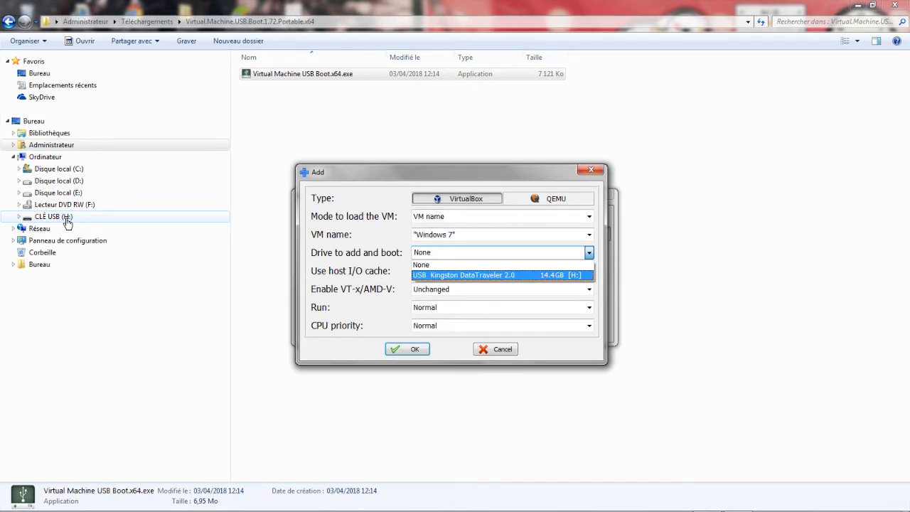
click(469, 276)
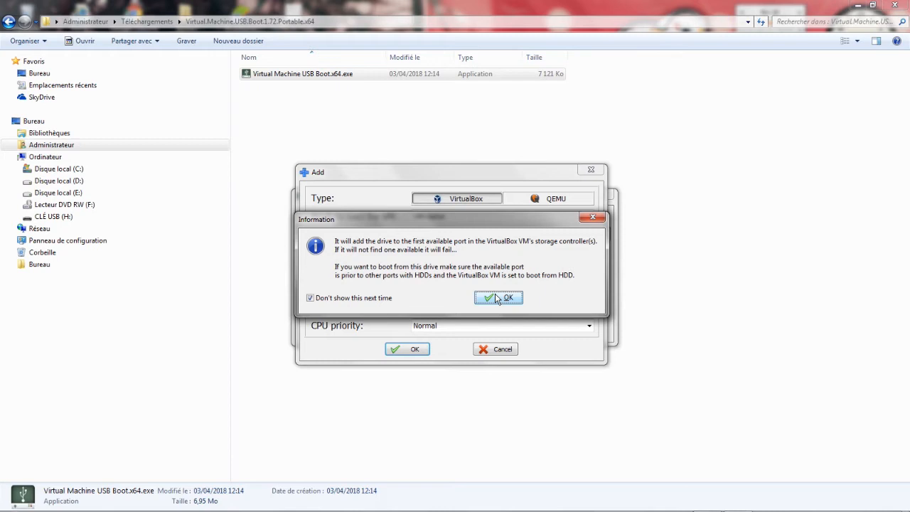
click(498, 298)
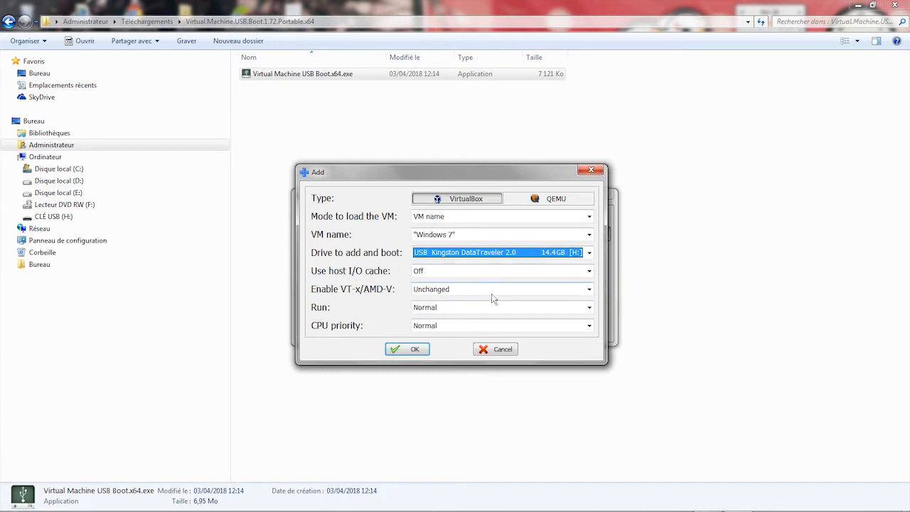
click(492, 293)
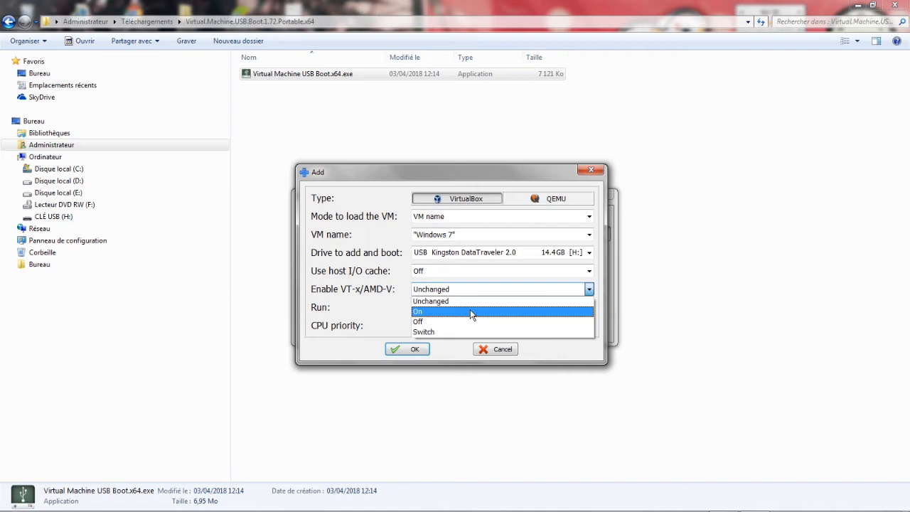
click(471, 313)
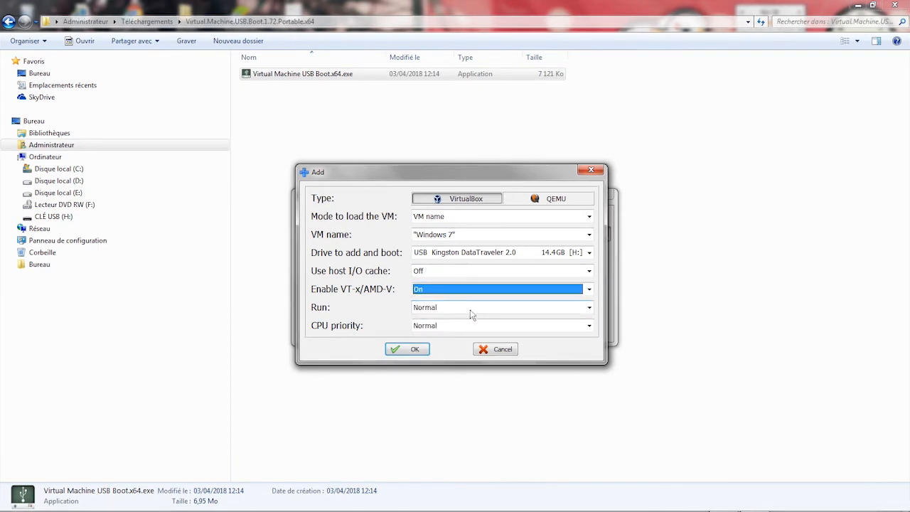
click(417, 349)
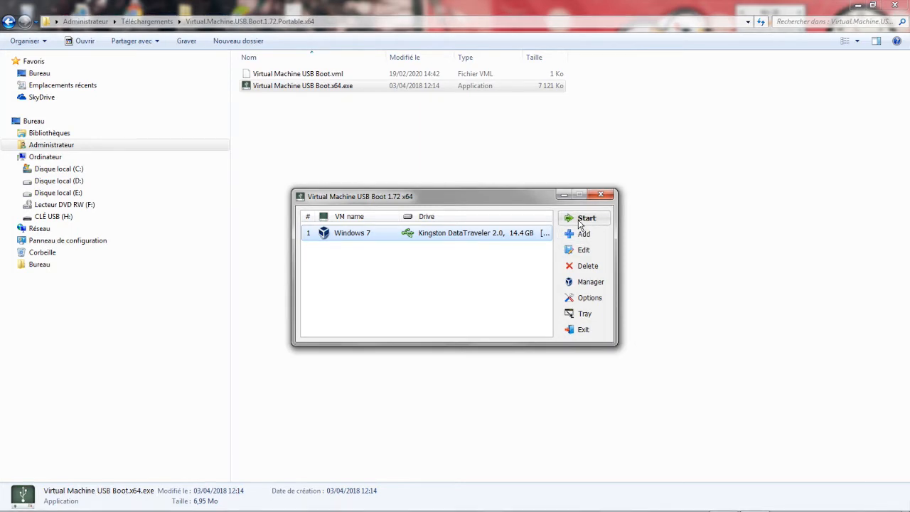
Try to start the Windows 7 entry with the USB drive attached, accepting the notice about modifying the VM configuration
click(579, 222)
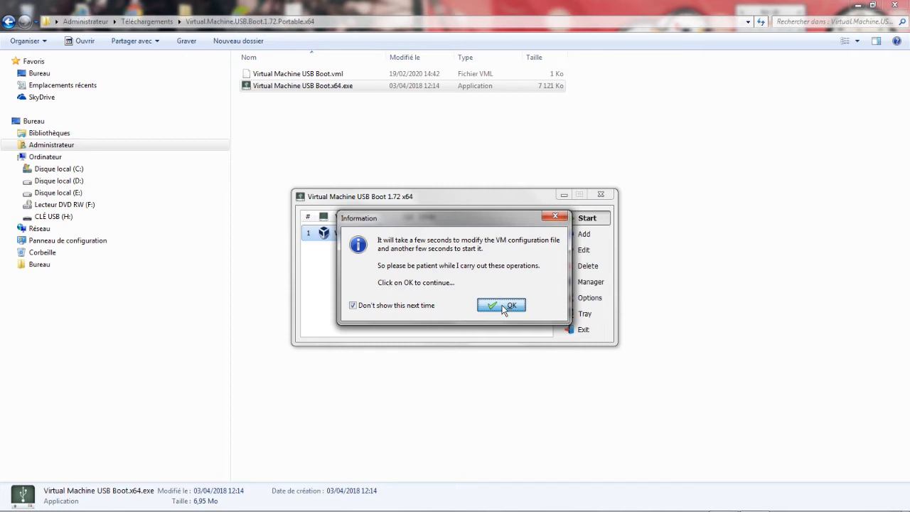
click(503, 305)
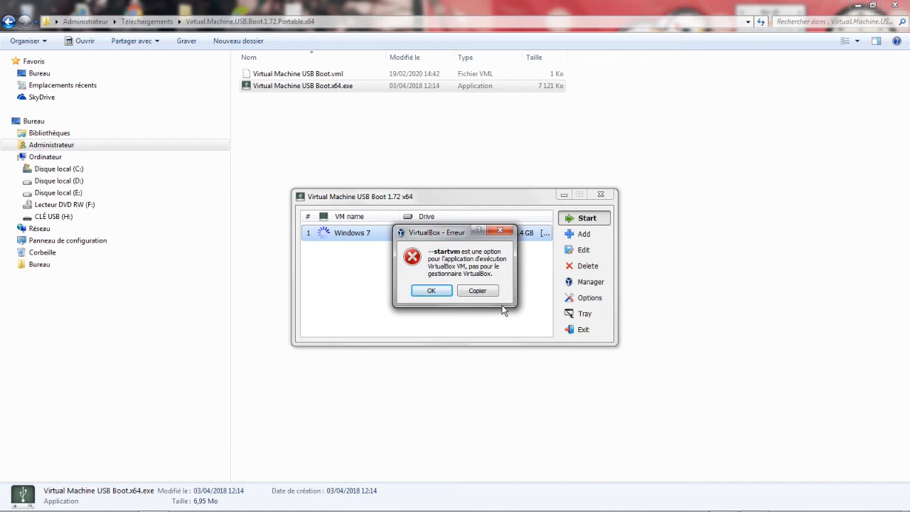
click(424, 292)
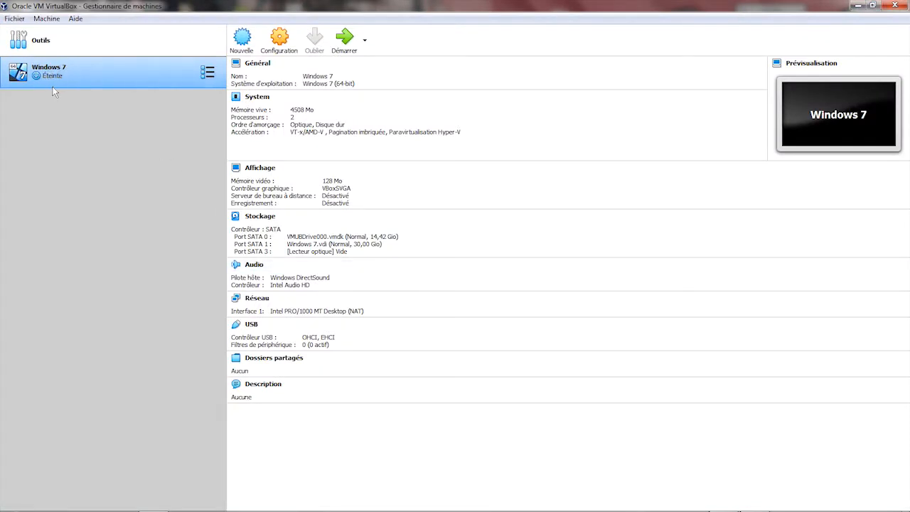
In VirtualBox, check the SATA ports assigned to VMUBDrive000.vmdk, Windows 7.vdi and the empty optical drive in the Windows 7 machine's storage settings
click(288, 53)
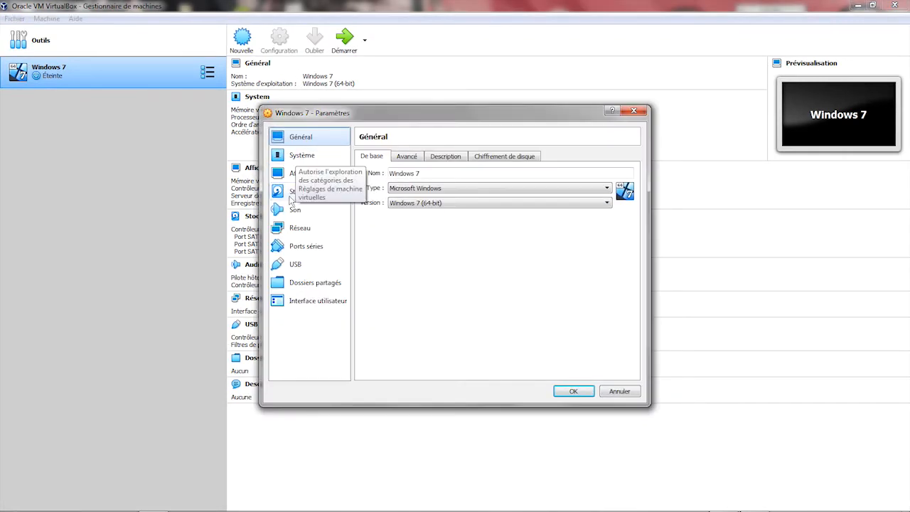
click(290, 199)
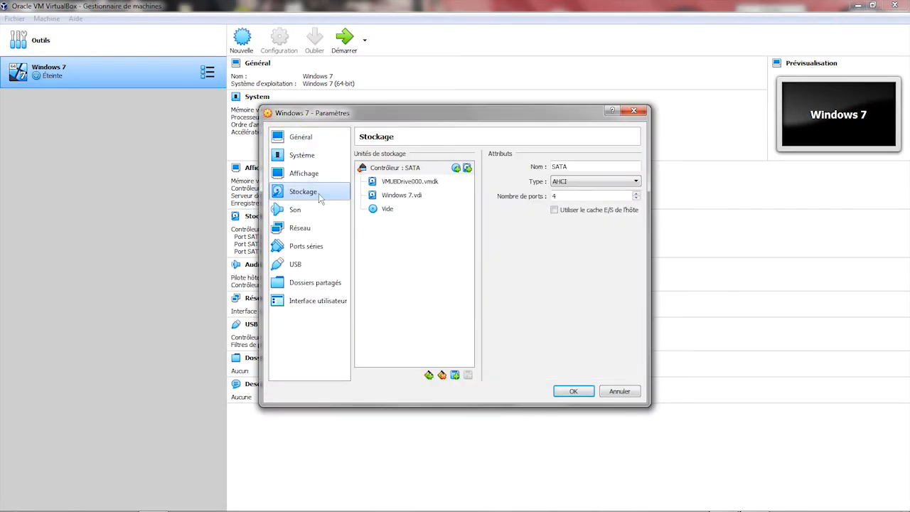
click(427, 184)
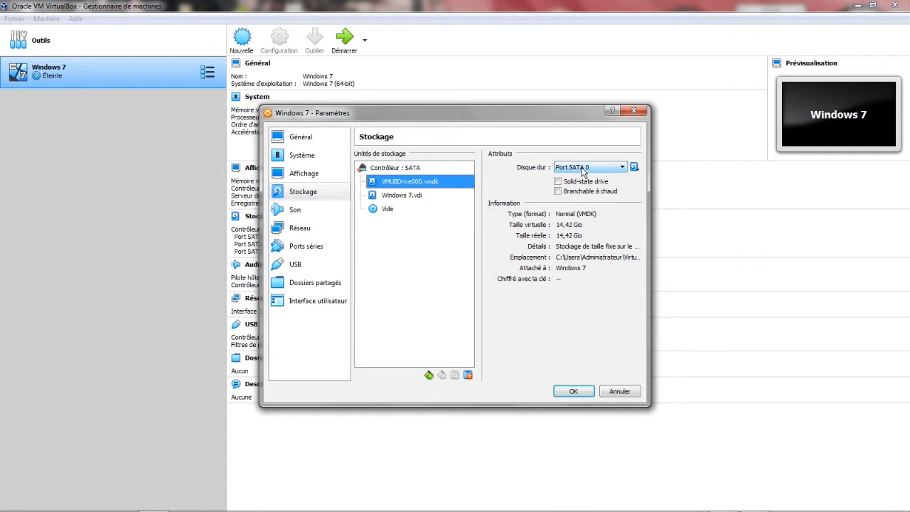
click(411, 197)
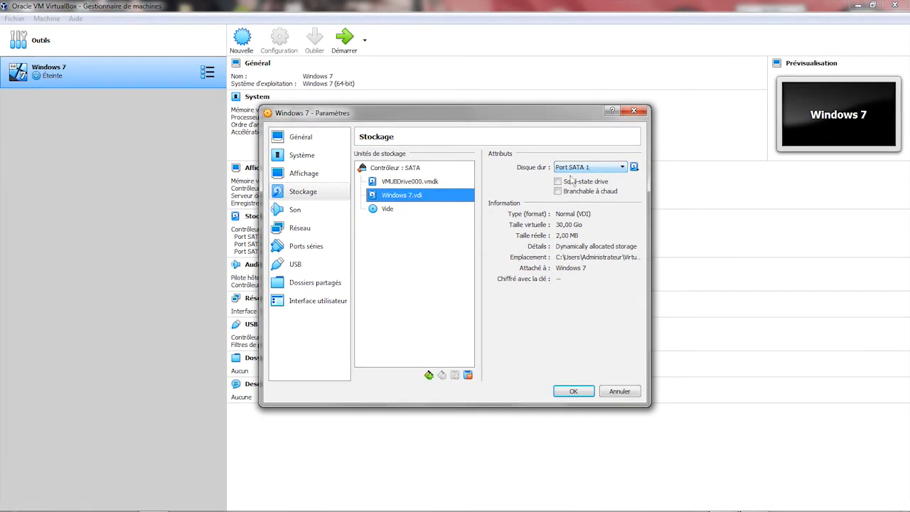
click(393, 211)
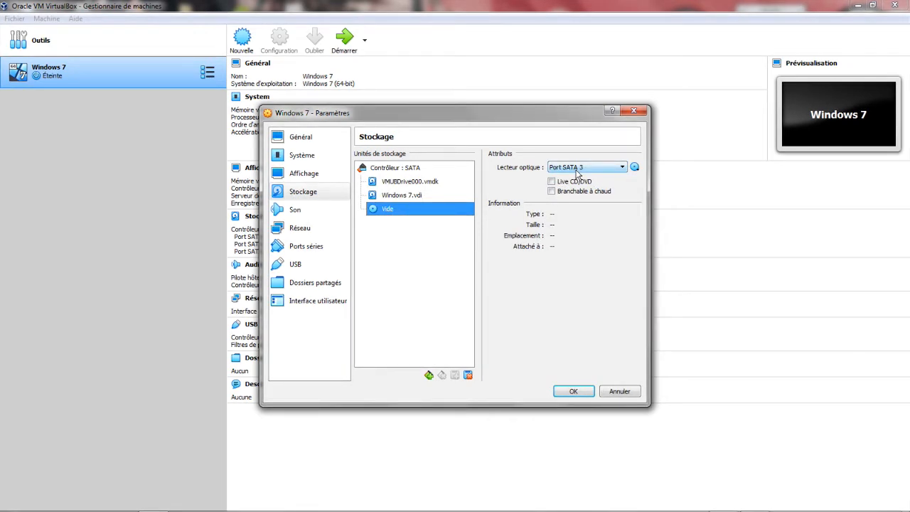
click(574, 390)
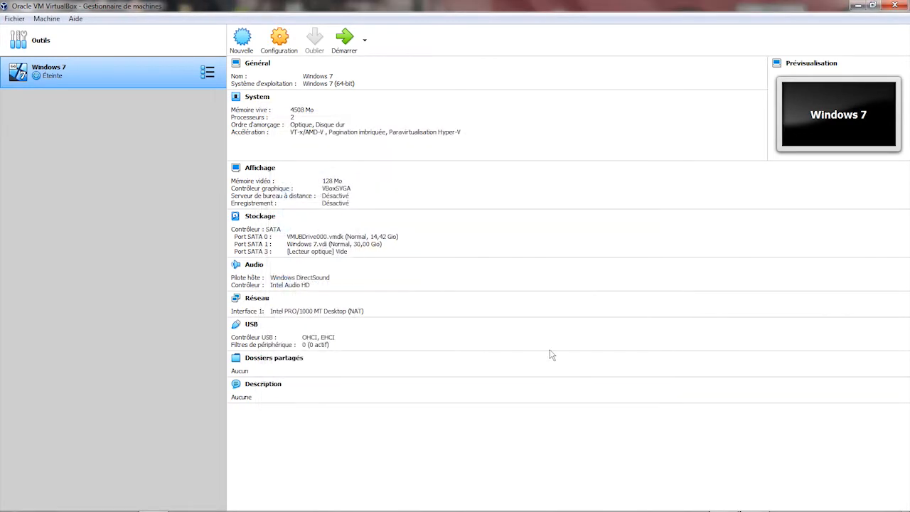
Start the Windows 7 machine without choosing a startup disk and boot the "Installer Windows 7 64Bit" entry from the USB drive's GRUB4DOS list
click(345, 43)
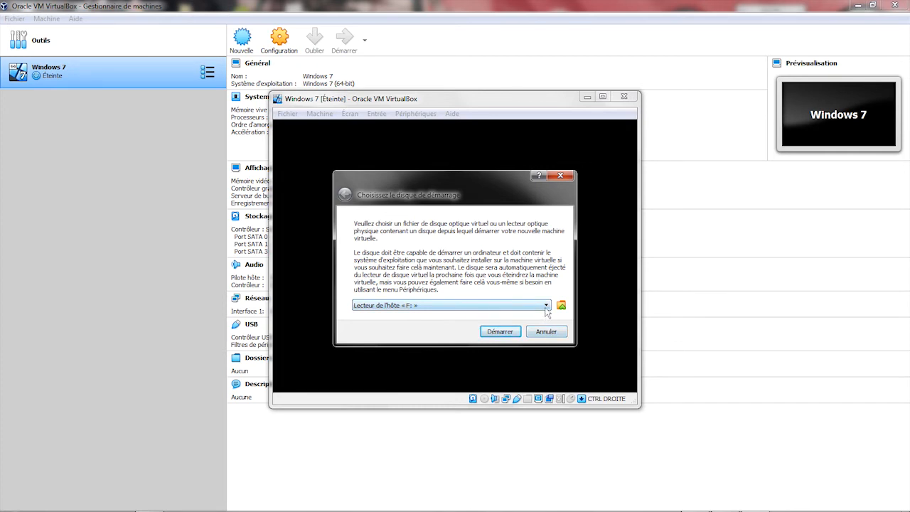
click(544, 336)
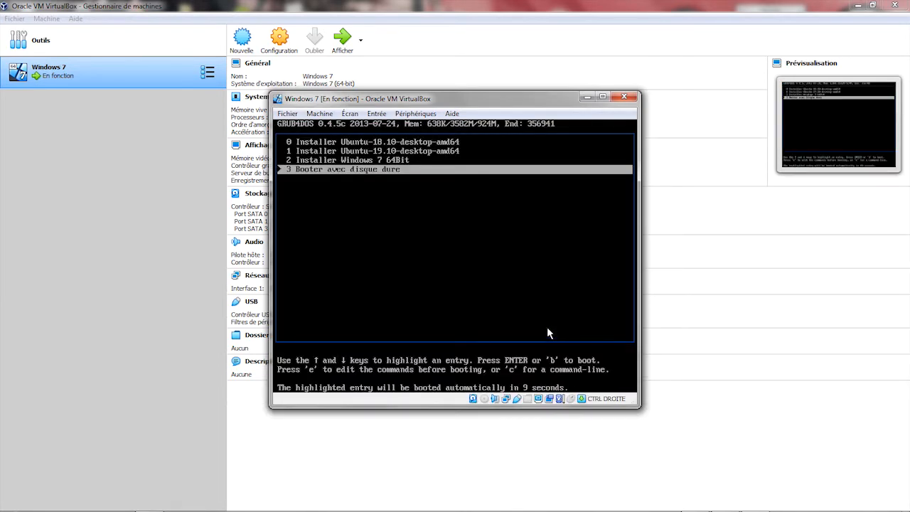
key(Up)
key(Up)
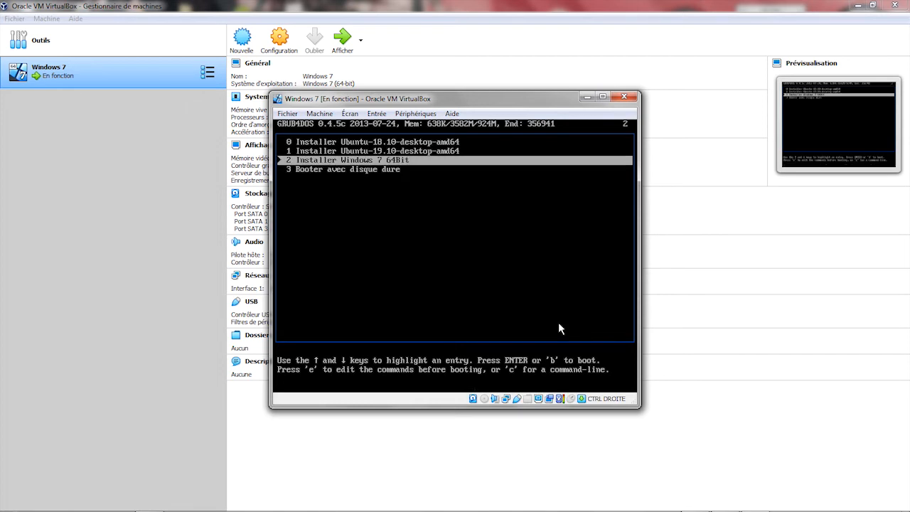
key(Up)
key(Down)
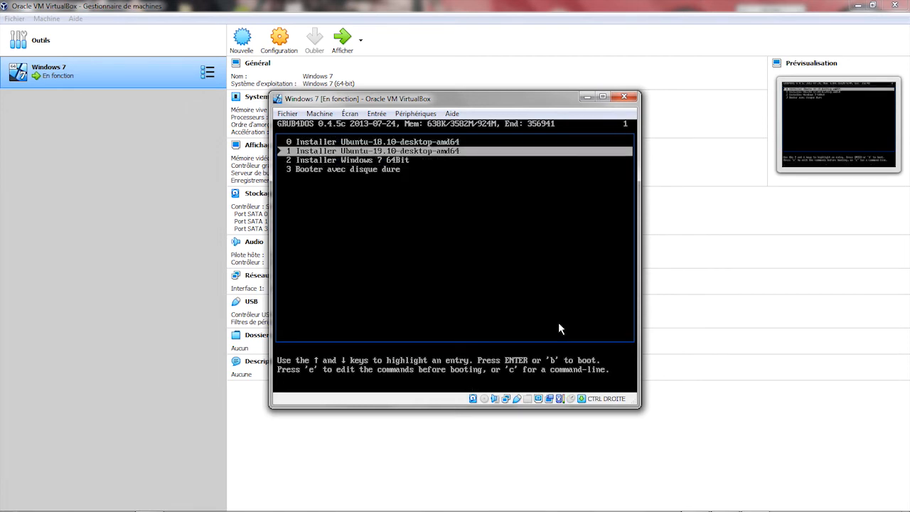
key(Up)
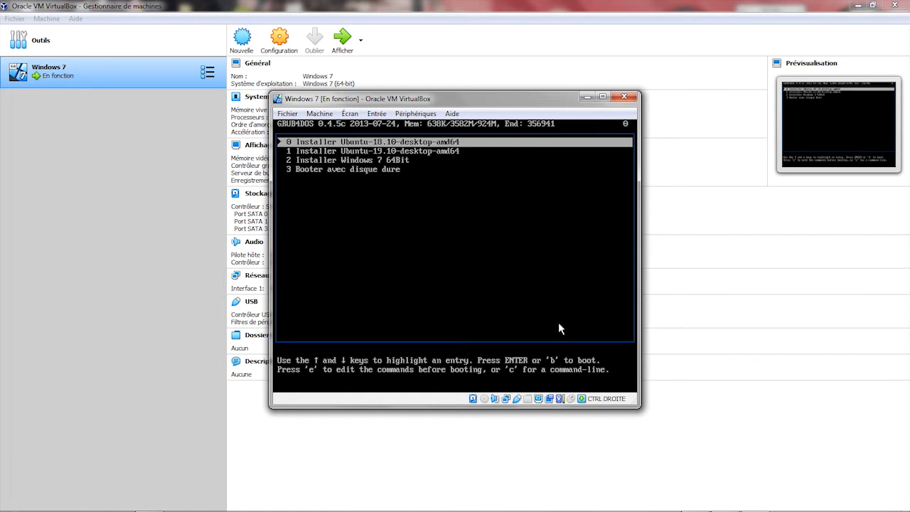
key(Down)
key(Down)
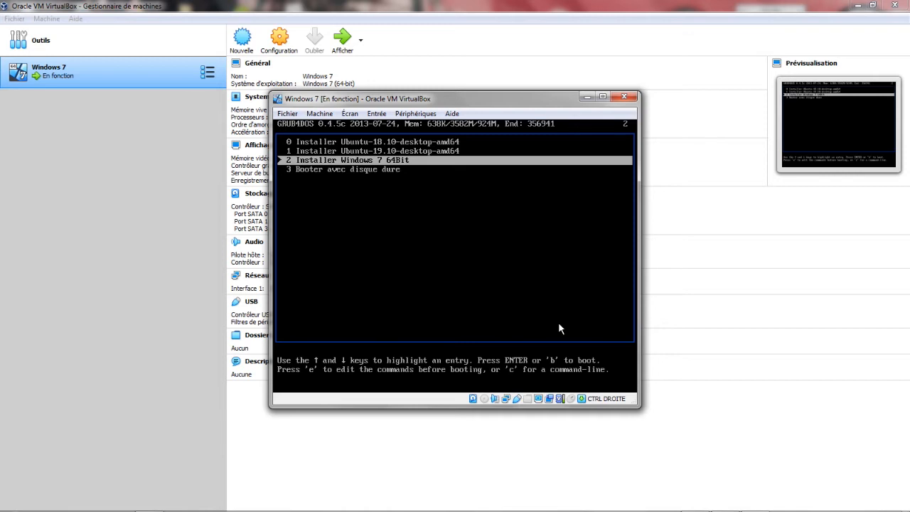
key(Return)
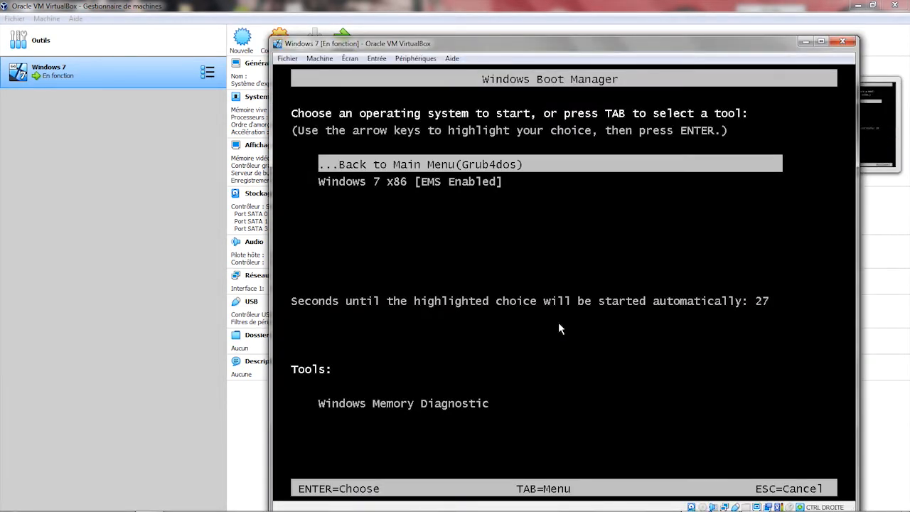
Boot Windows 7 x86 [EMS Enabled] from Windows Boot Manager and maximize the machine's window
key(Down)
key(Return)
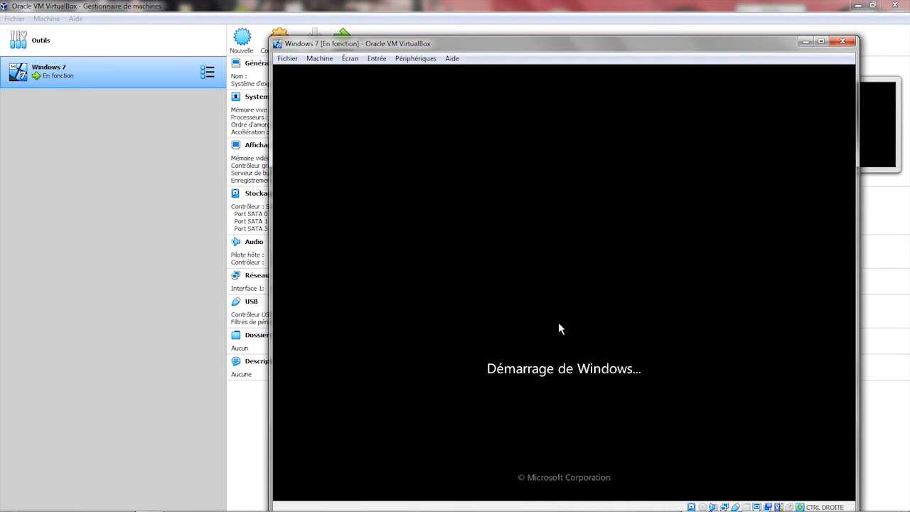
click(821, 41)
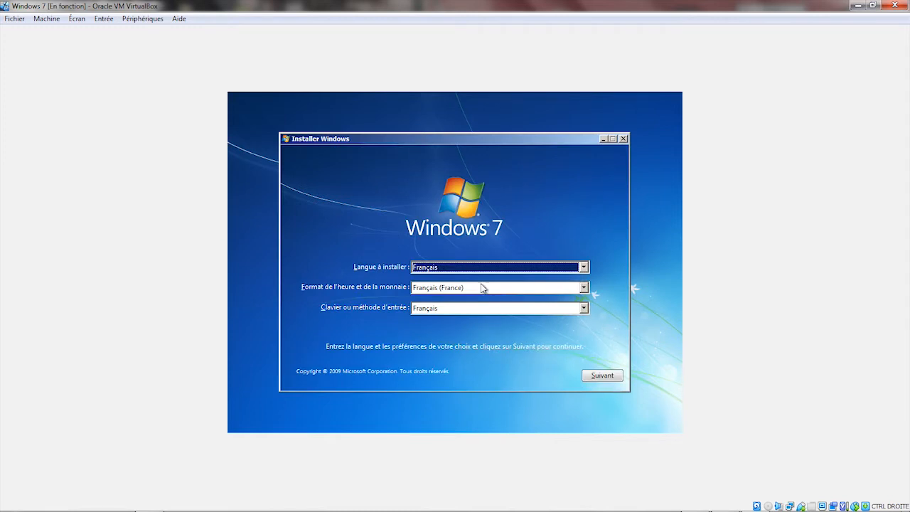
Keep the French language settings in Windows setup, choose Windows 7 Professionnel x64 and accept the licence terms
click(605, 378)
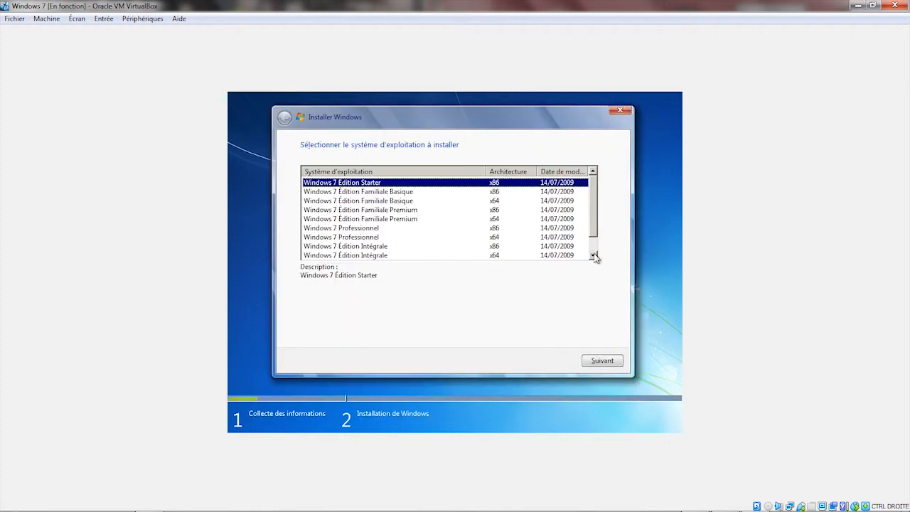
click(335, 238)
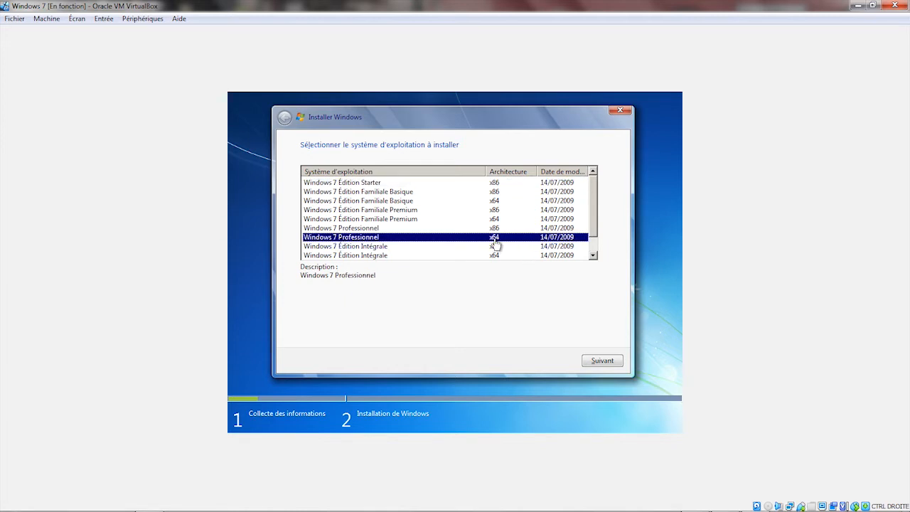
click(599, 362)
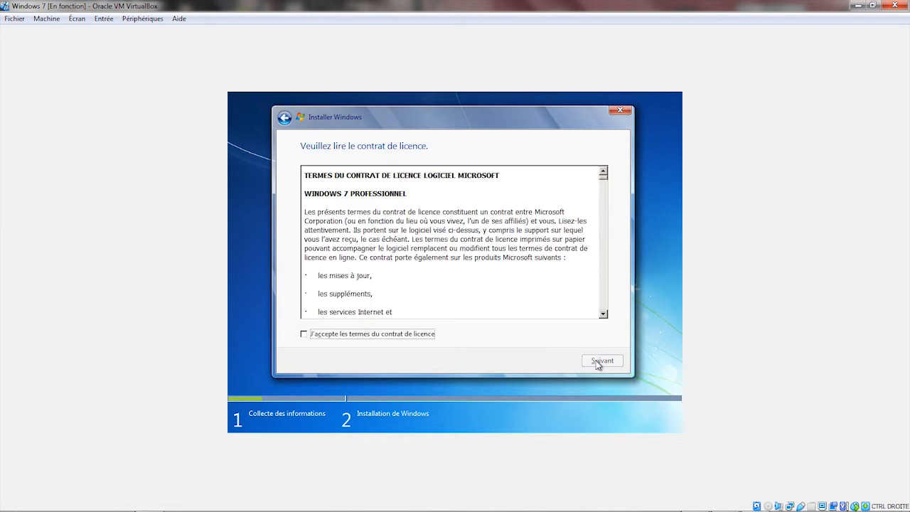
click(403, 334)
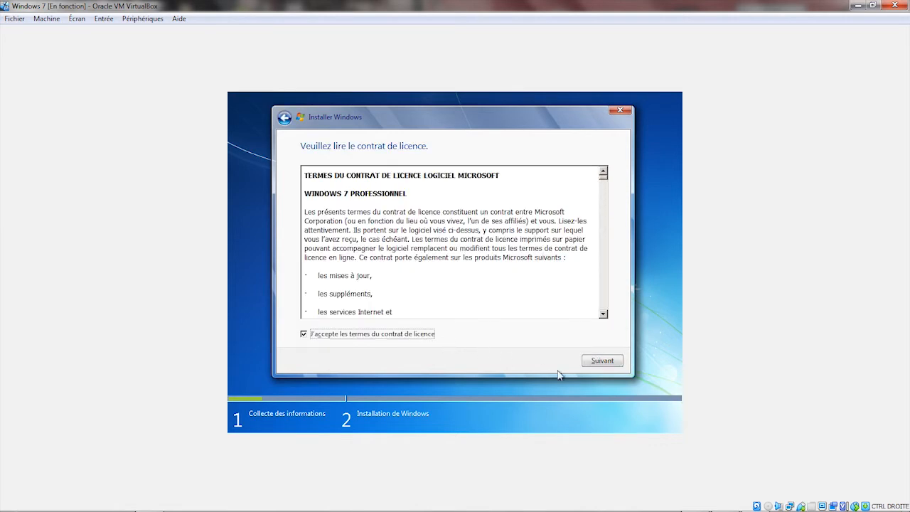
click(609, 369)
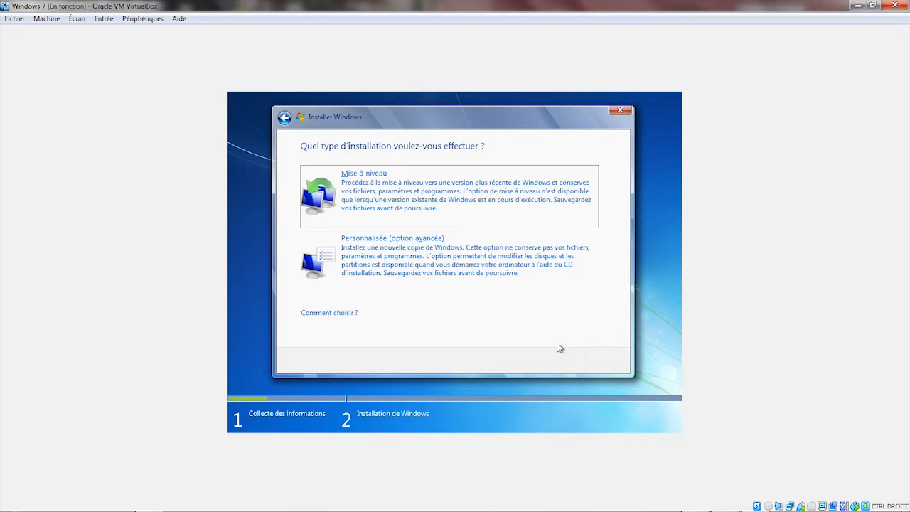
Run a custom installation of Windows on the unallocated space of disk 1 and restart the machine immediately when setup requires it
click(428, 266)
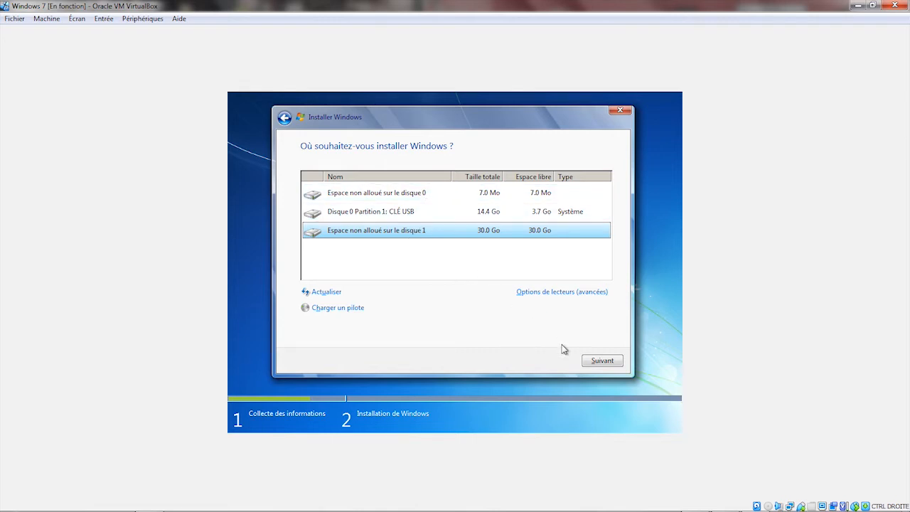
click(596, 364)
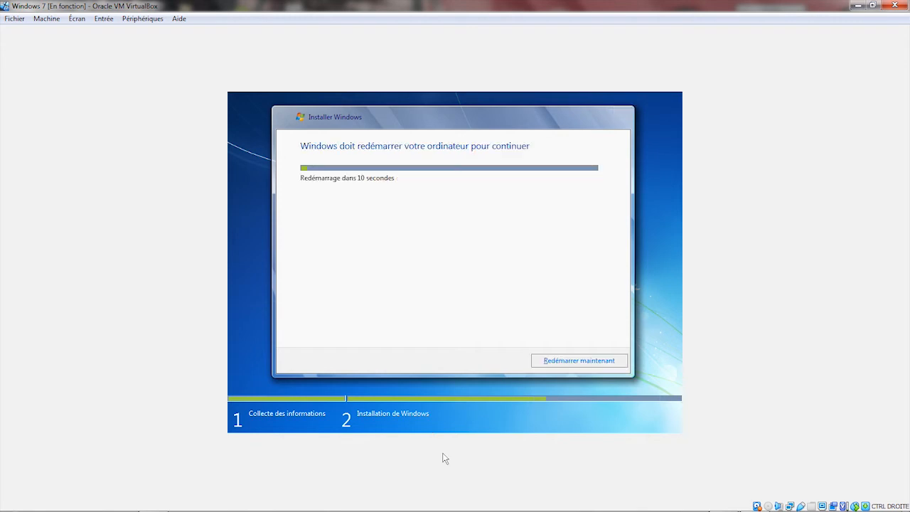
click(614, 364)
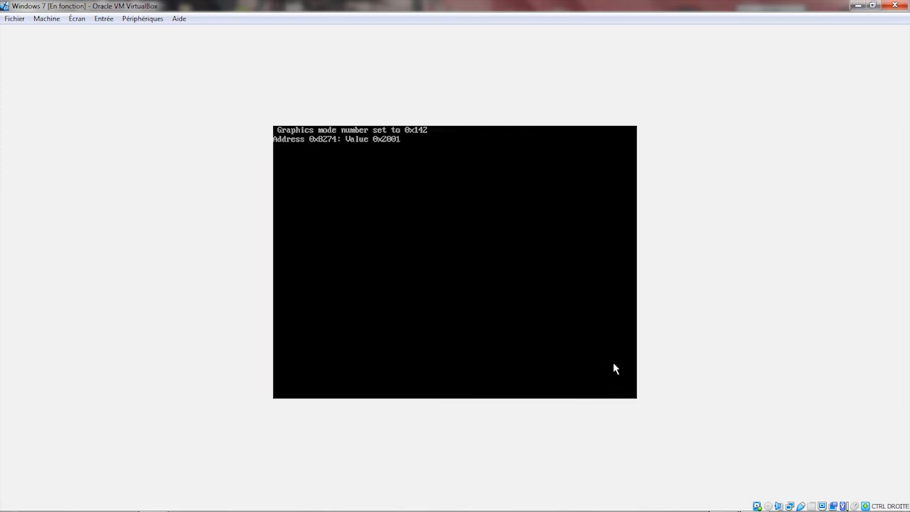
Boot the machine through each setup restart until the Windows 7 installation finishes
key(Return)
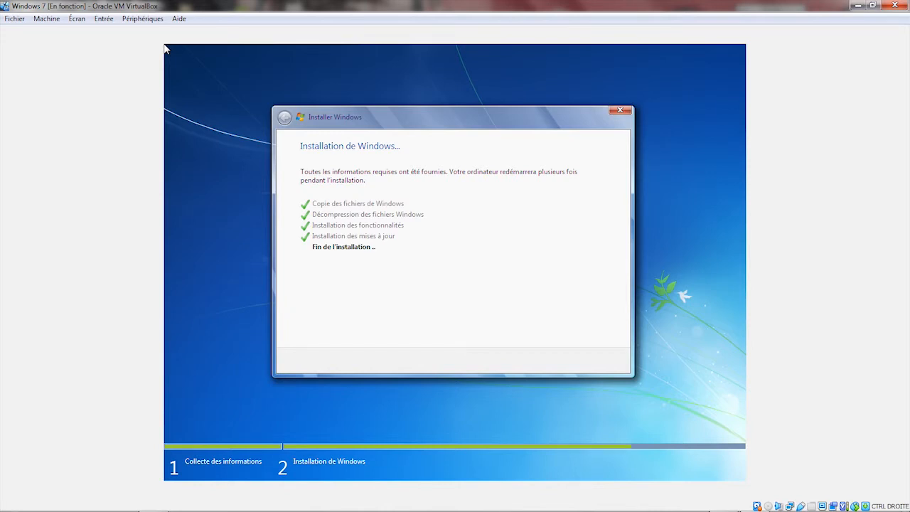
key(Return)
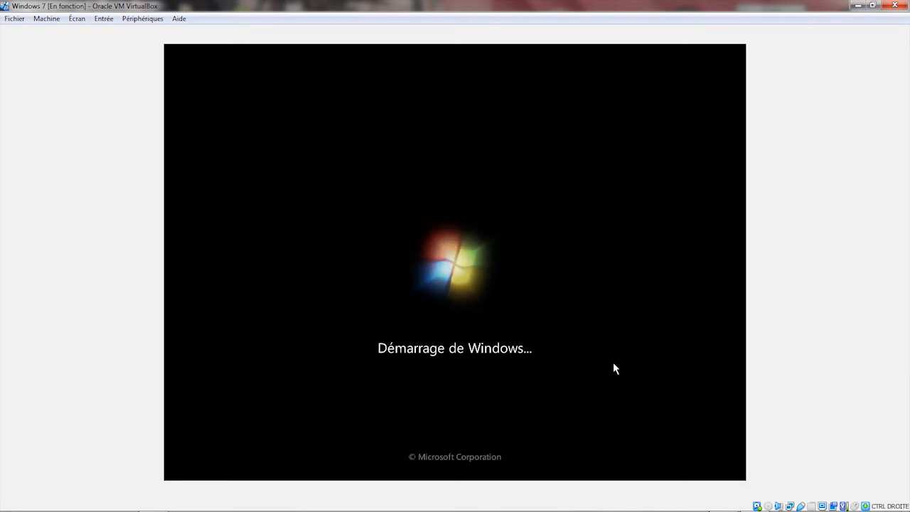
key(Return)
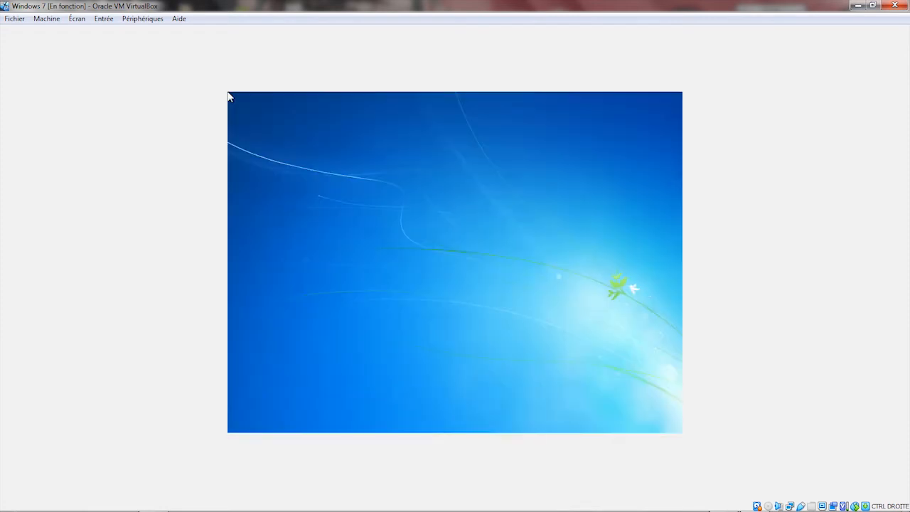
Name the Windows user Poste1, leave the account password blank and continue setup to the computer protection options
text(P)
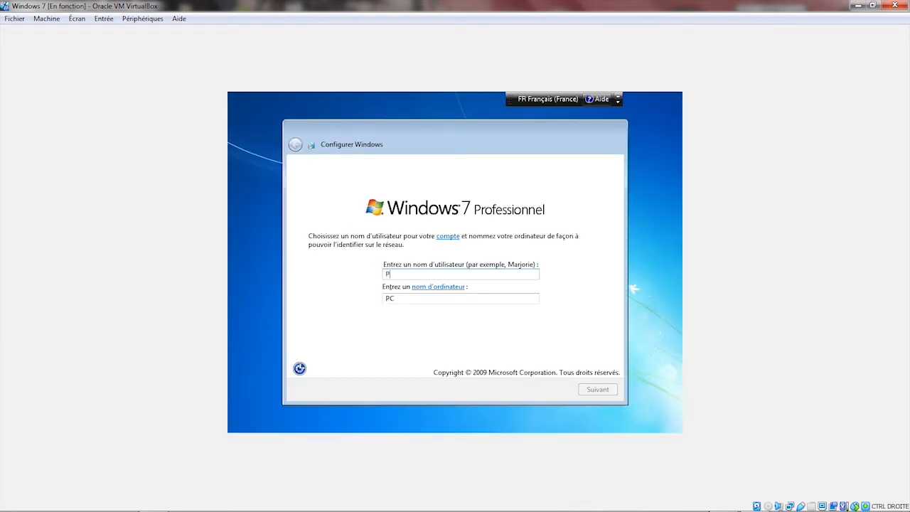
text(ostel)
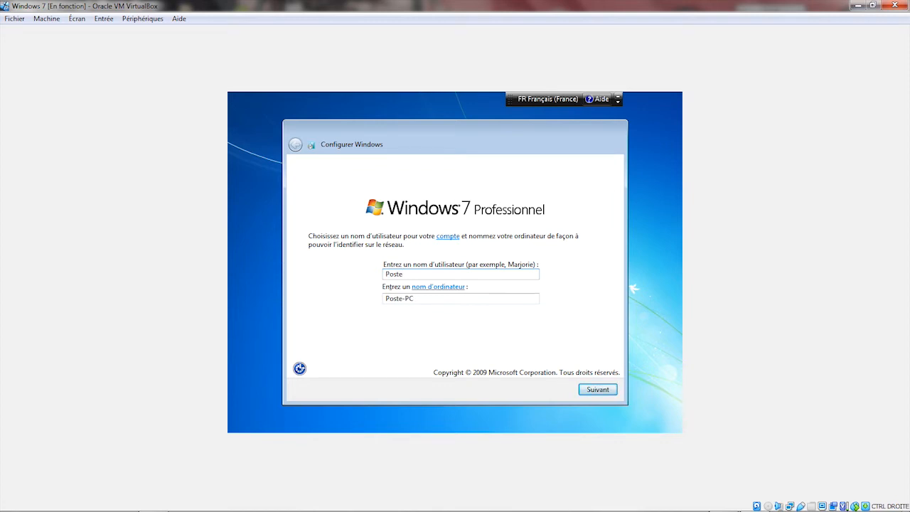
key(Return)
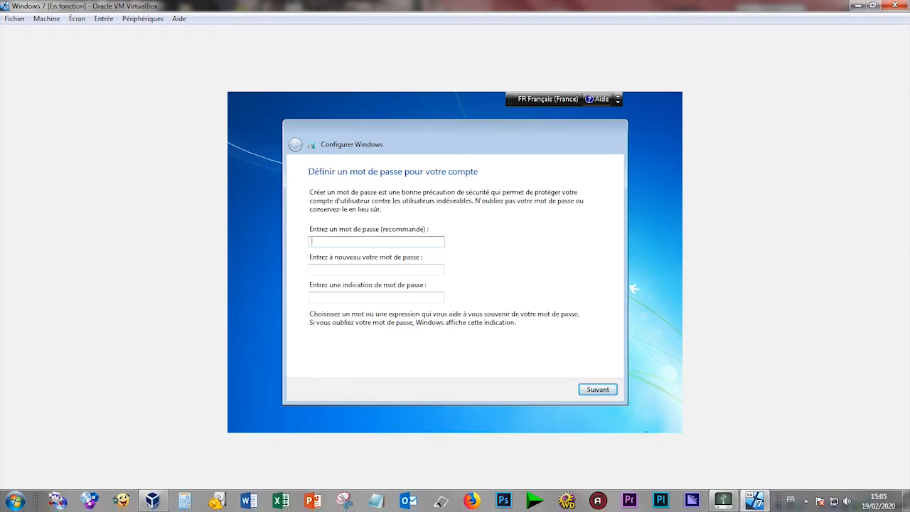
click(601, 391)
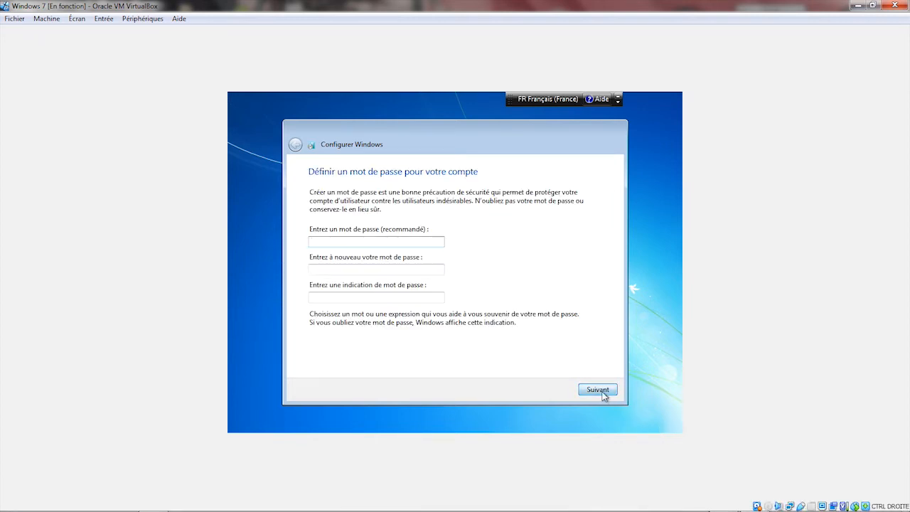
click(312, 287)
click(609, 391)
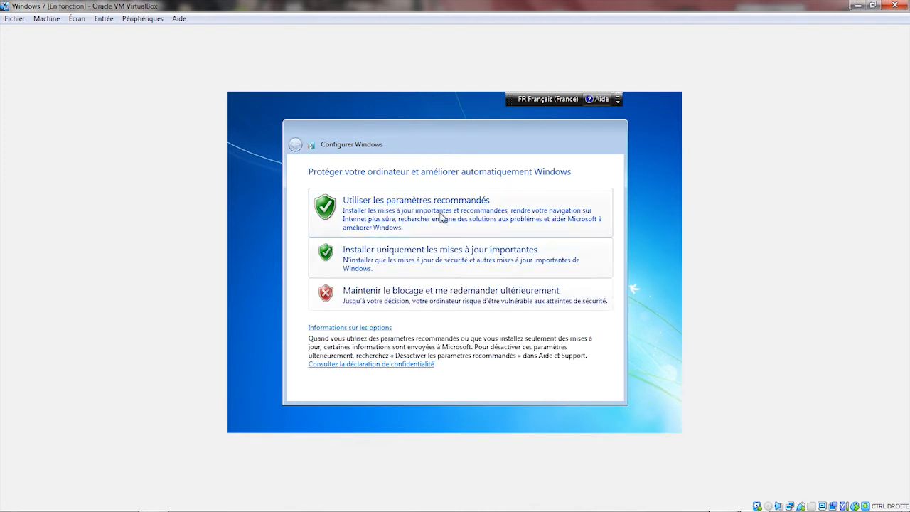
Use the recommended protection settings and set the computer's network location to Réseau public
click(443, 218)
click(599, 390)
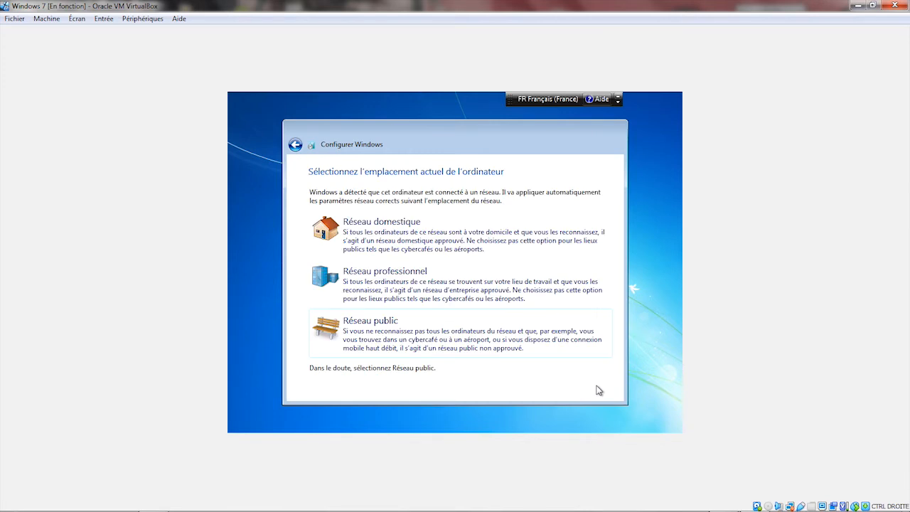
click(511, 344)
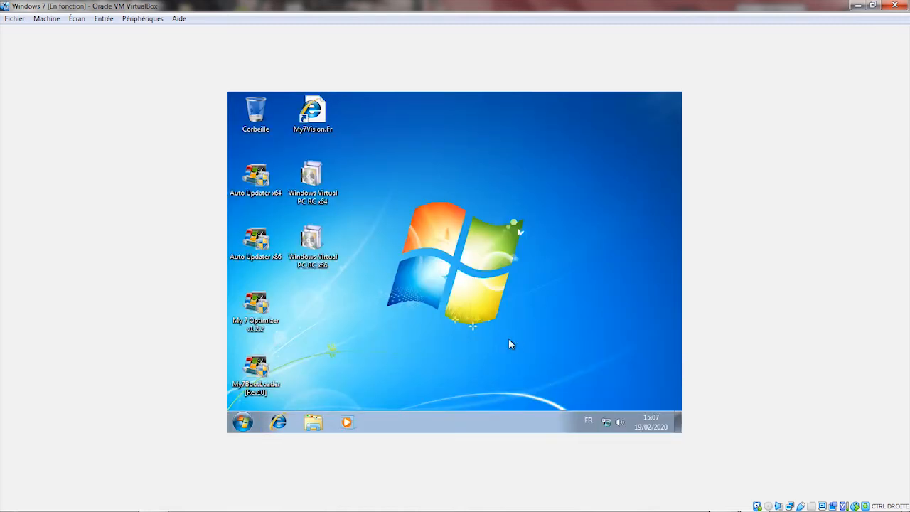
Open the VirtualBox Guest Additions CD drive (E:) in the virtual machine's Windows Explorer
click(314, 424)
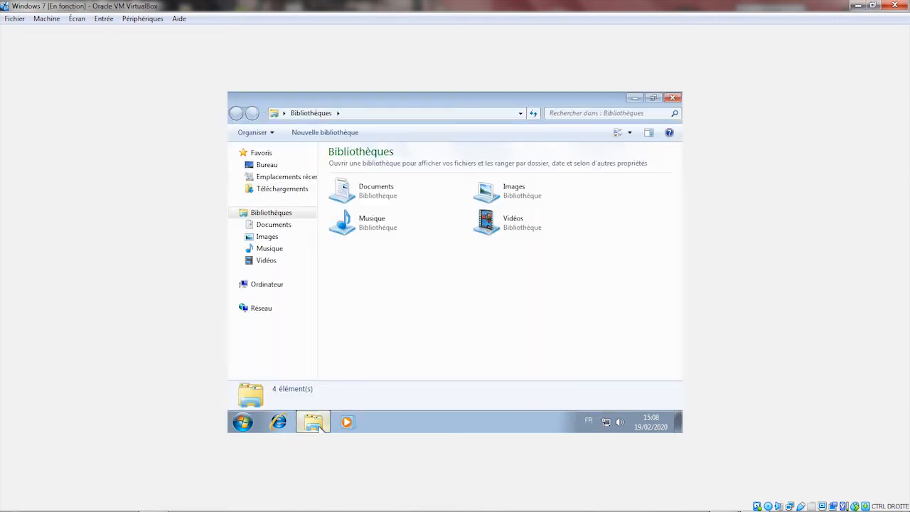
click(273, 287)
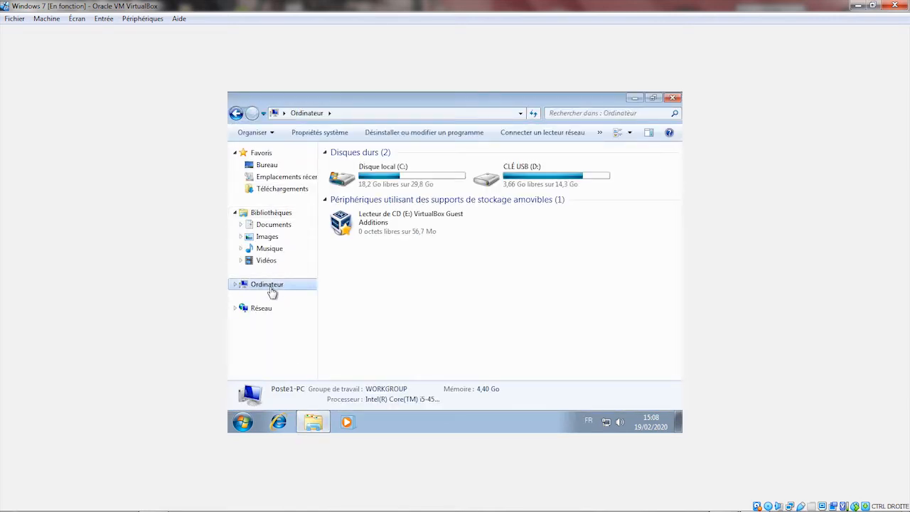
mouse_move(553, 178)
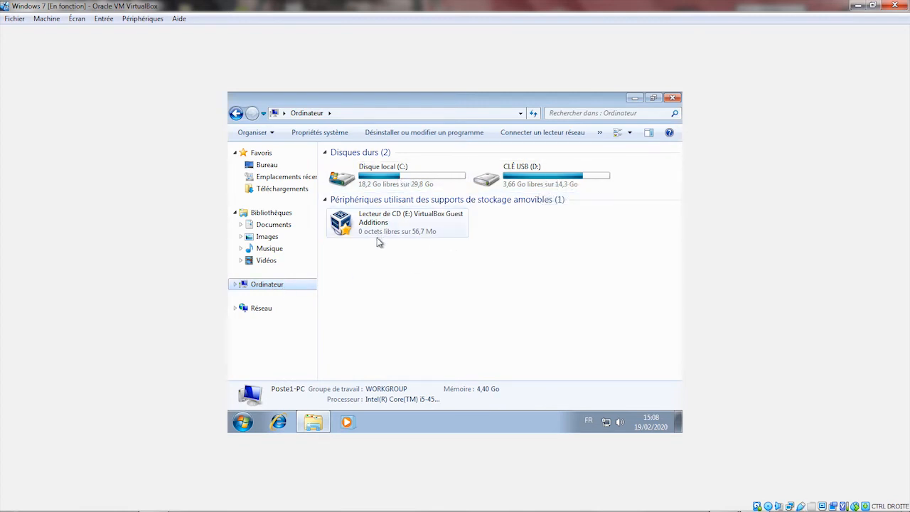
mouse_move(382, 232)
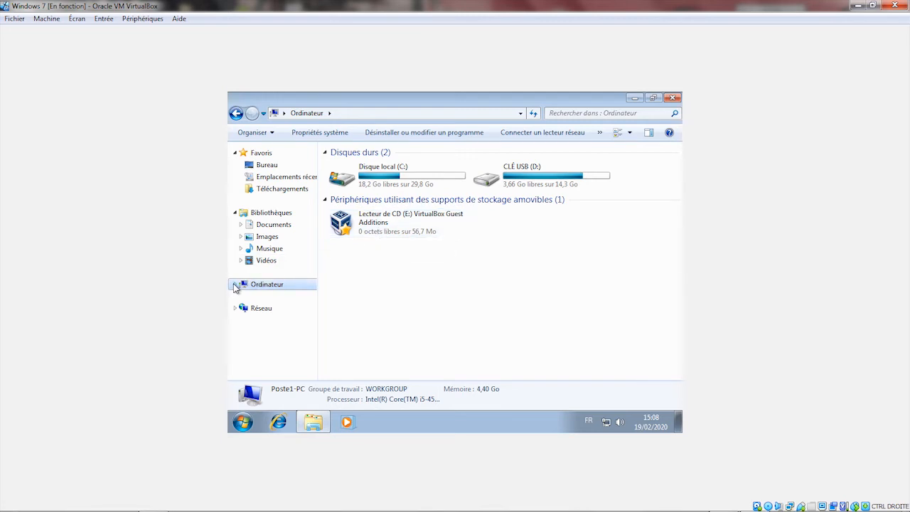
click(236, 285)
click(240, 320)
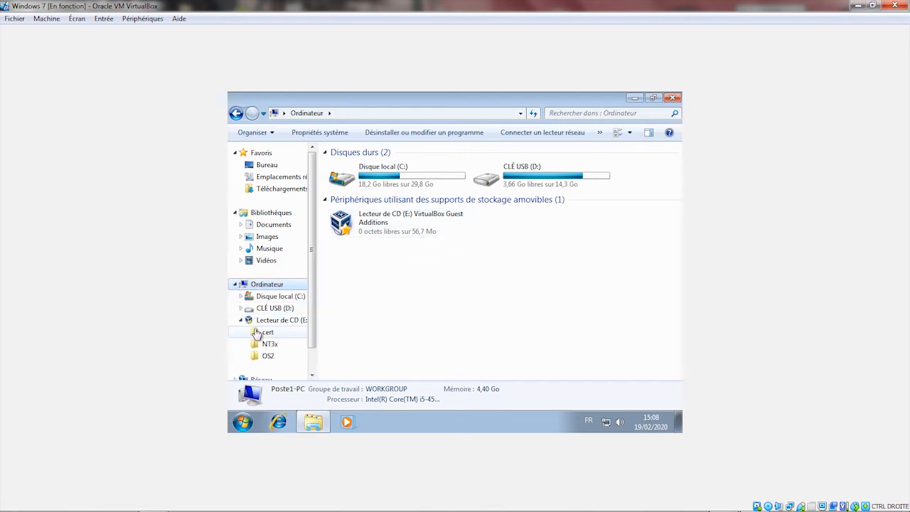
click(262, 321)
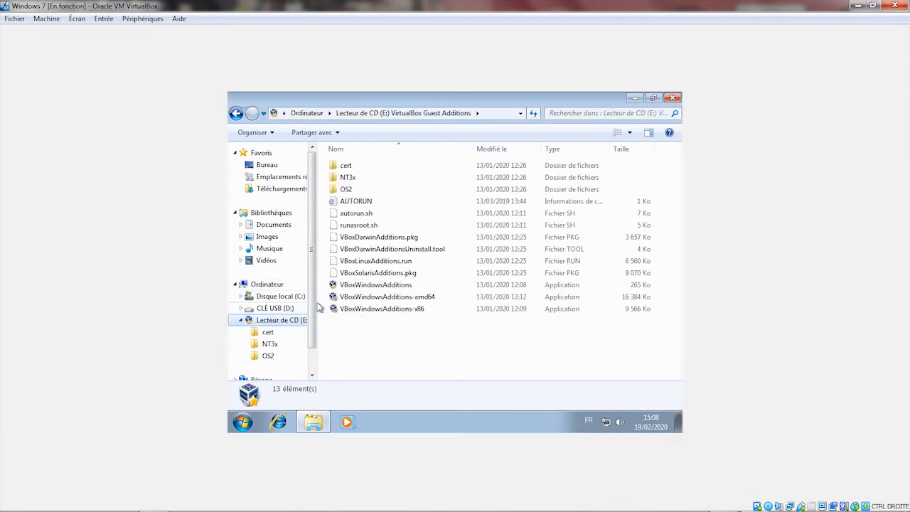
Run the Windows installer from the disc and install Guest Additions 6.1.2 with the default folder and components, including the Oracle Corporation device software
click(407, 298)
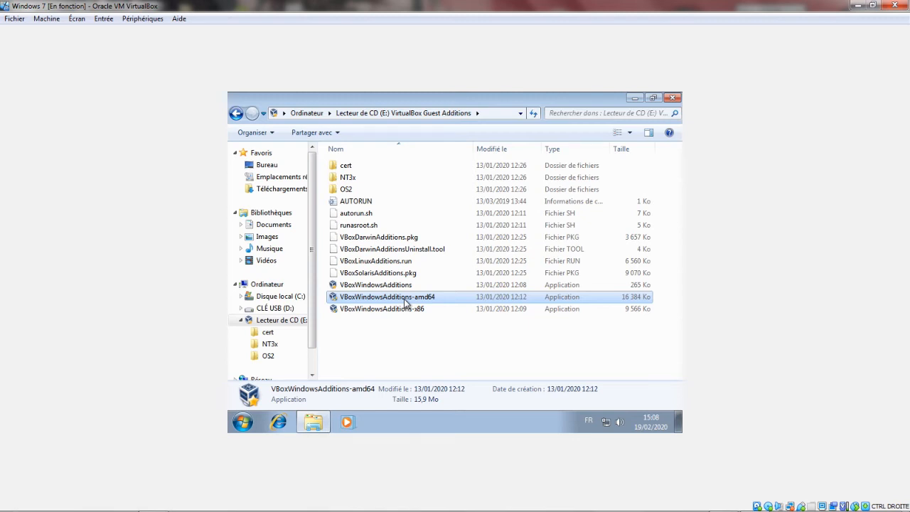
click(434, 201)
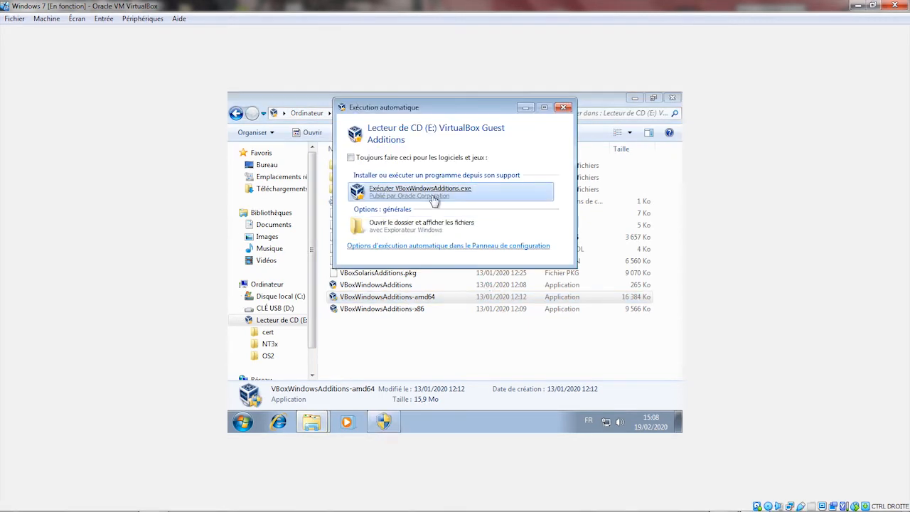
click(506, 276)
click(518, 347)
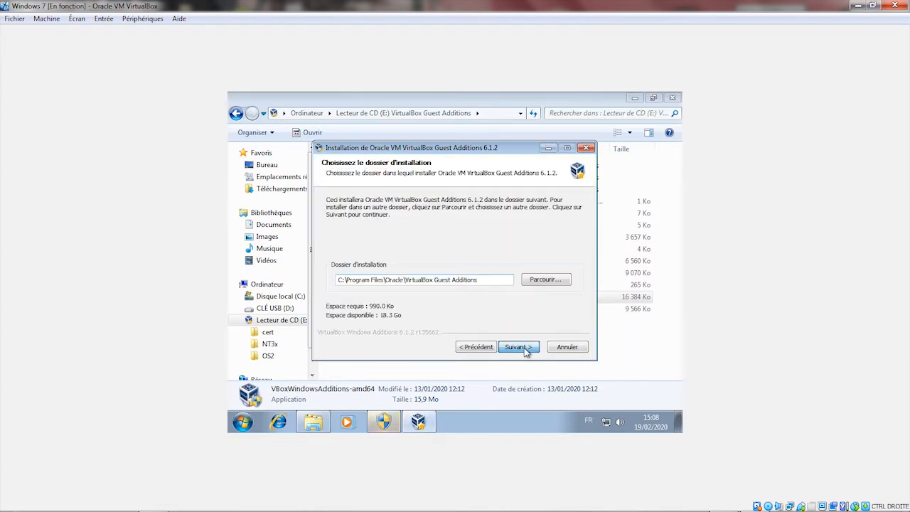
click(518, 347)
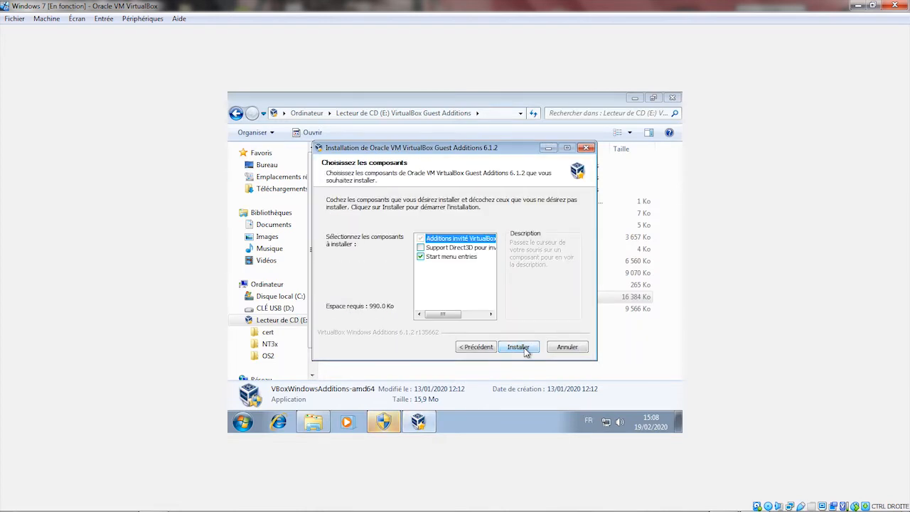
click(525, 349)
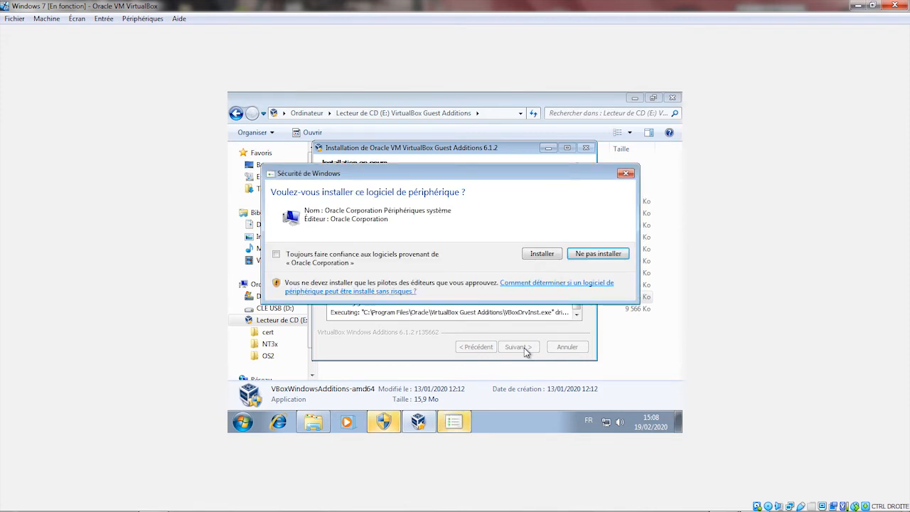
click(543, 254)
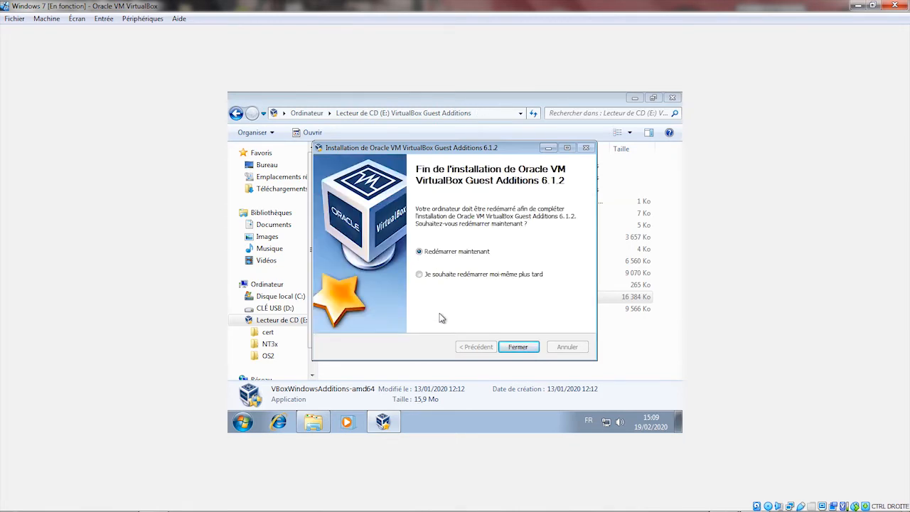
Finish the Guest Additions setup with an immediate restart and boot back to the Windows 7 desktop
click(521, 353)
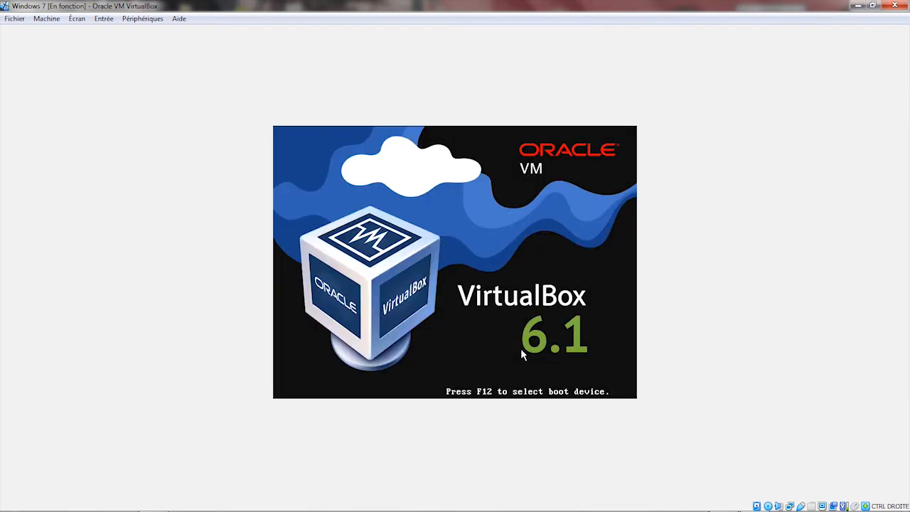
key(Return)
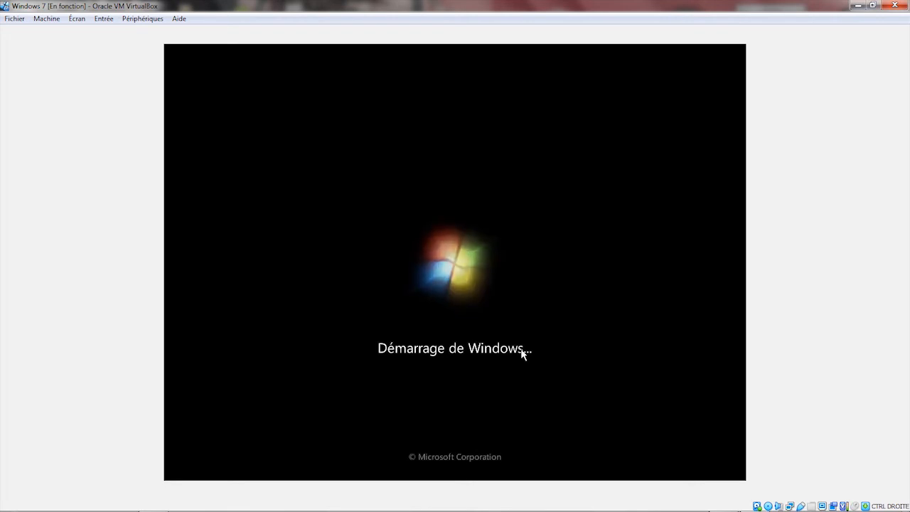
key(Return)
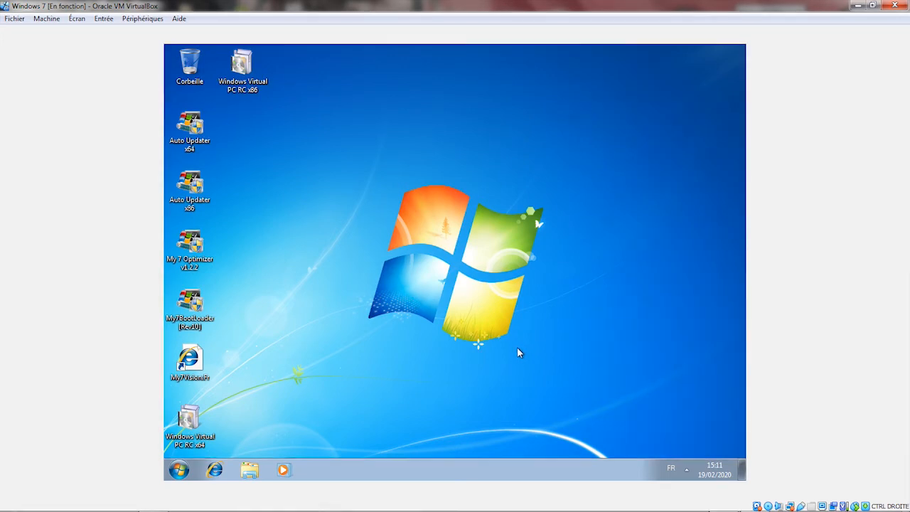
Switch the virtual machine to full-screen mode and shut down its Windows 7 system
click(77, 19)
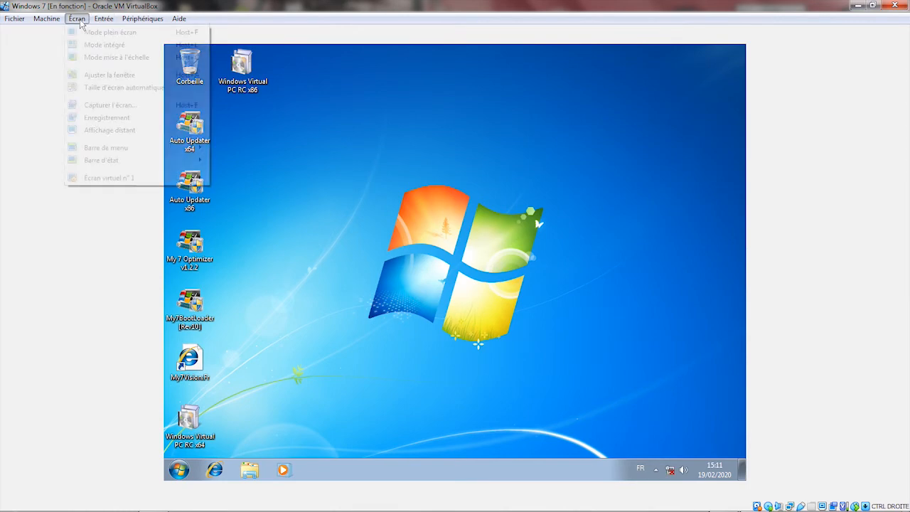
click(89, 33)
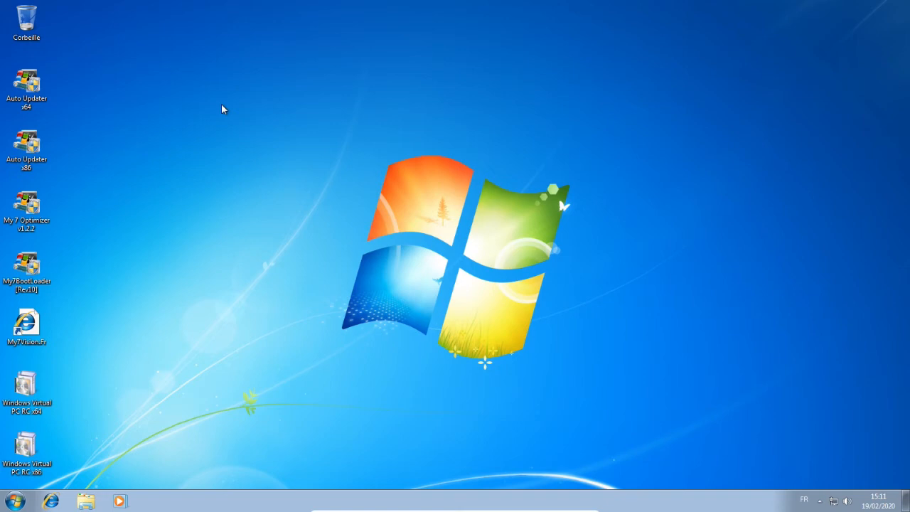
click(14, 500)
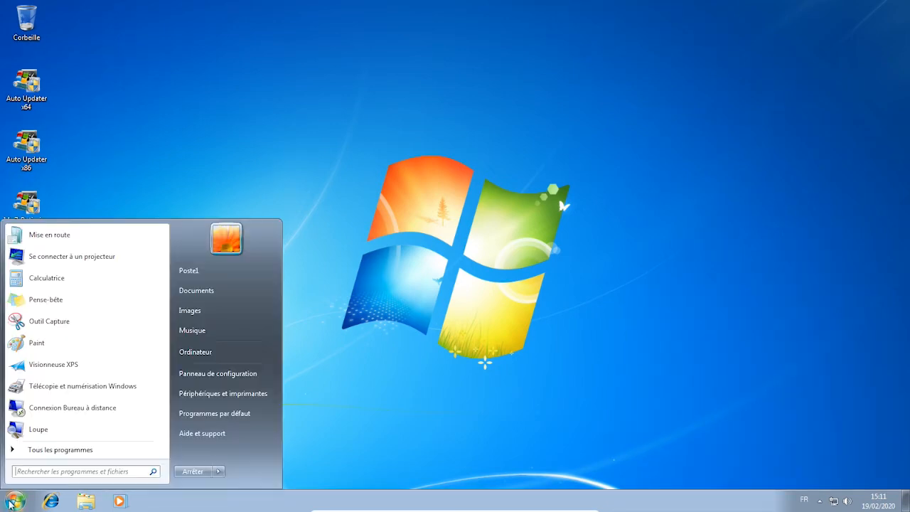
click(266, 367)
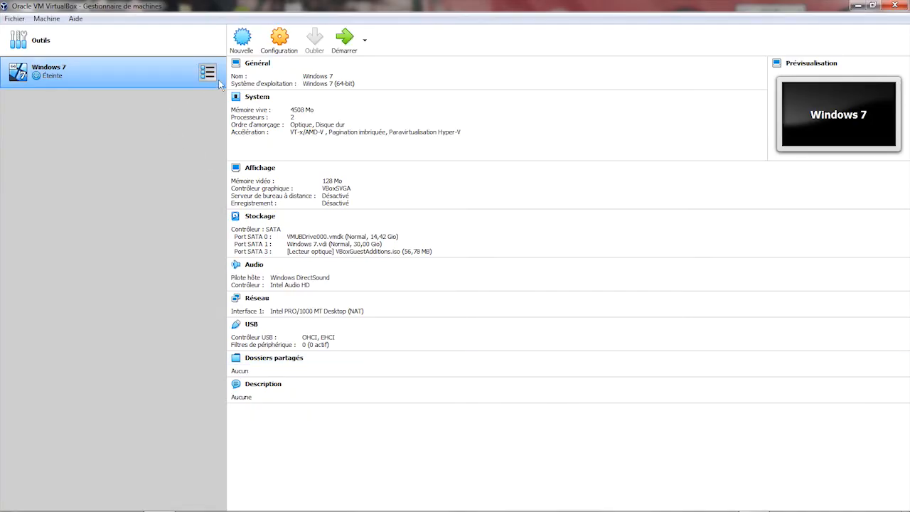
Remove the VMUBDrive000.vmdk disk from the SATA controller in the Windows 7 machine's storage settings
click(271, 48)
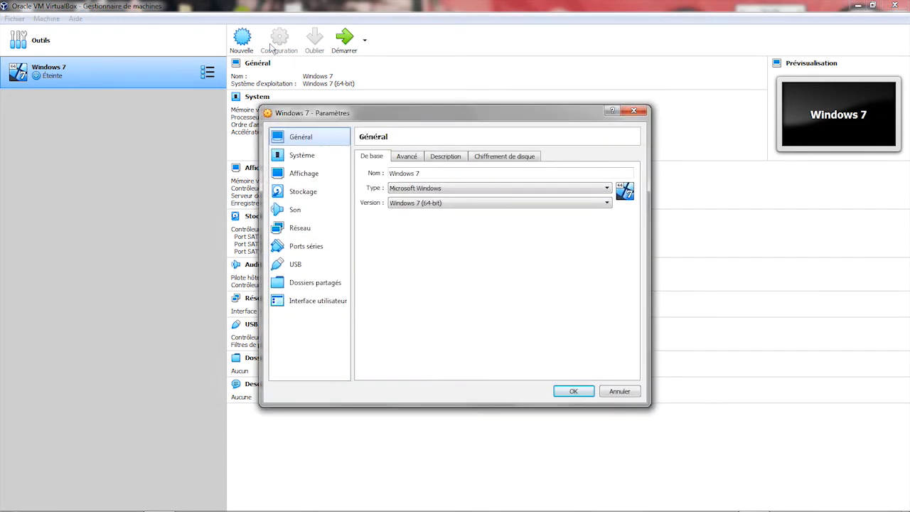
click(305, 193)
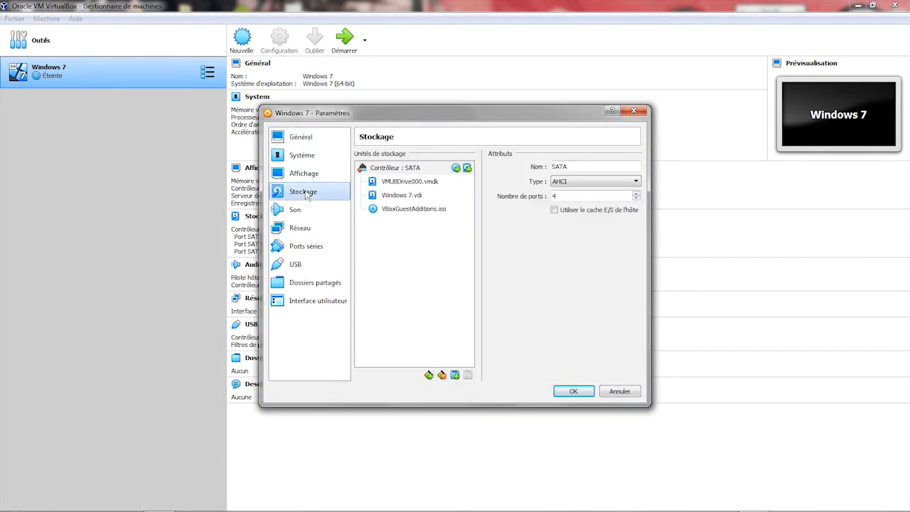
click(414, 183)
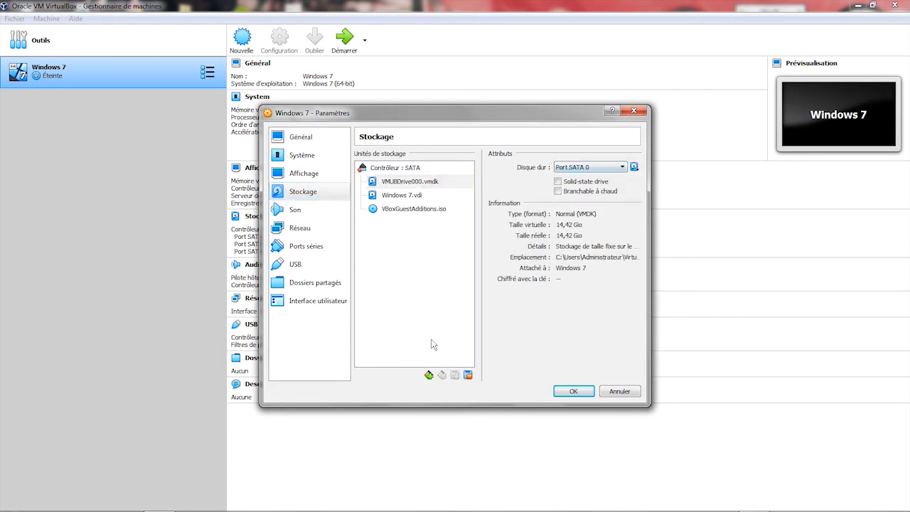
click(467, 376)
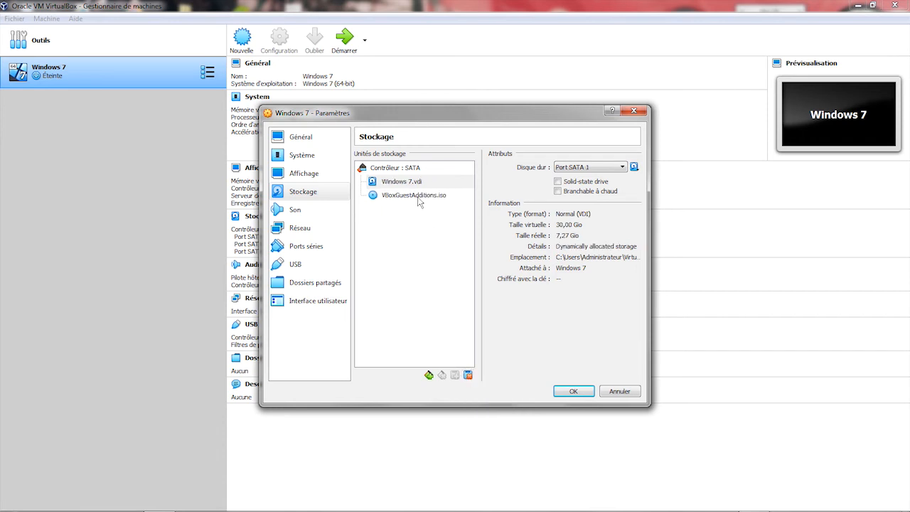
Assign Windows 7.vdi to Port SATA 0 and VBoxGuestAdditions.iso to Port SATA 1, and save the storage settings
click(569, 168)
click(576, 181)
click(384, 197)
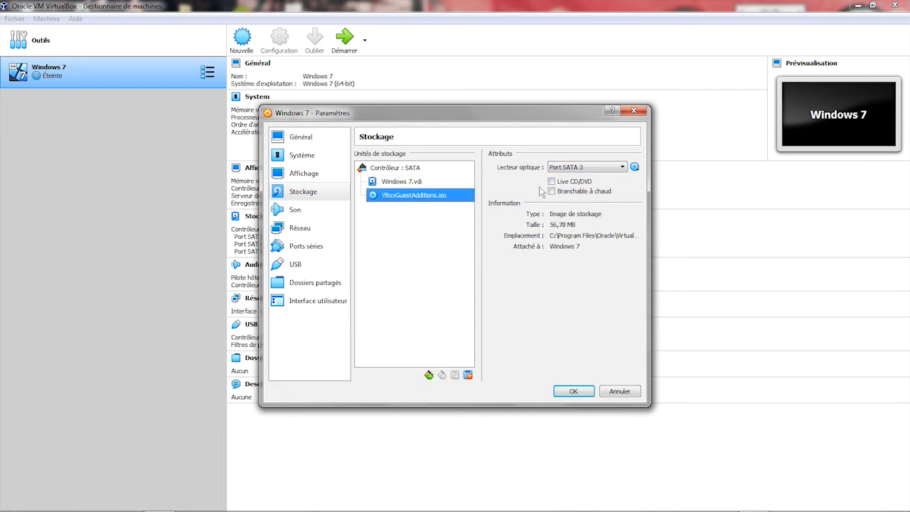
click(570, 170)
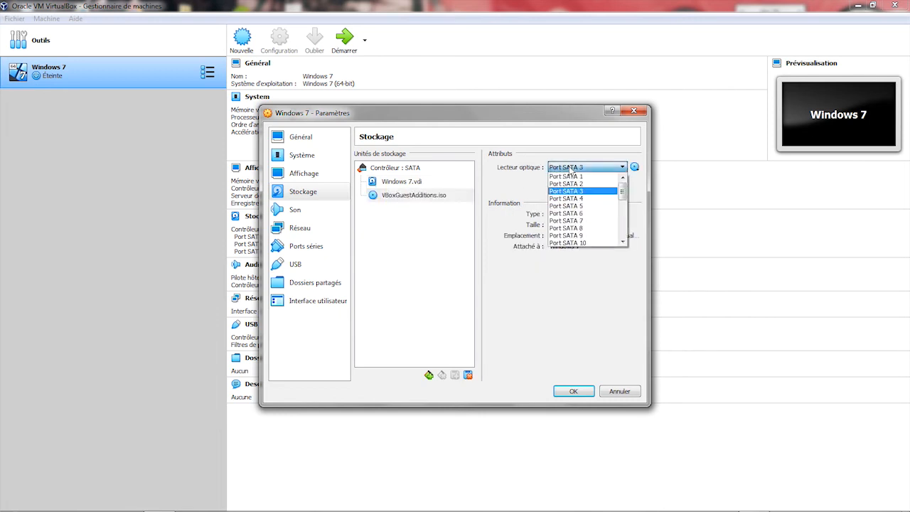
click(571, 178)
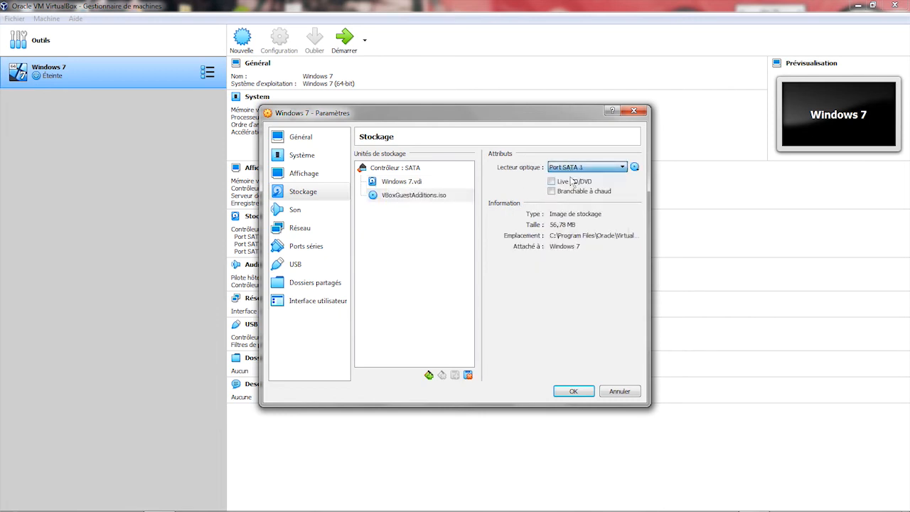
click(573, 393)
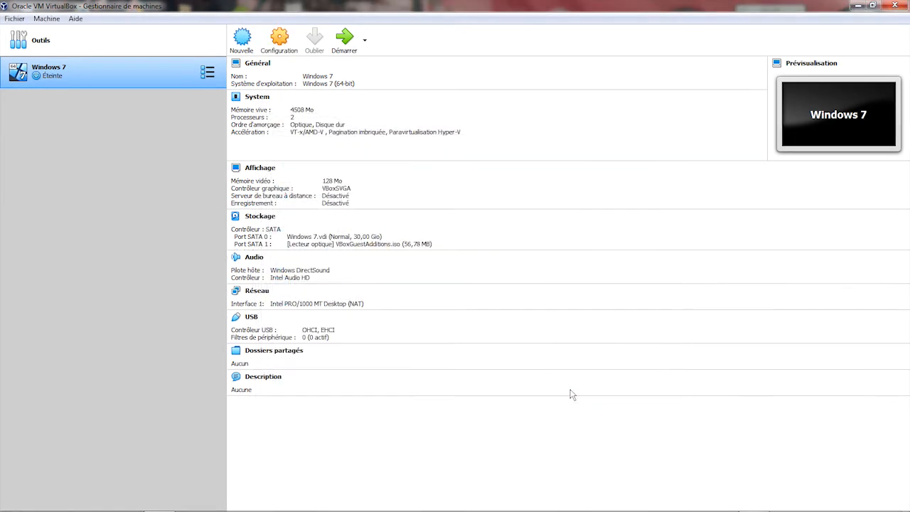
Start the Windows 7 virtual machine and open Disk Management in a maximized Computer Management window
click(345, 43)
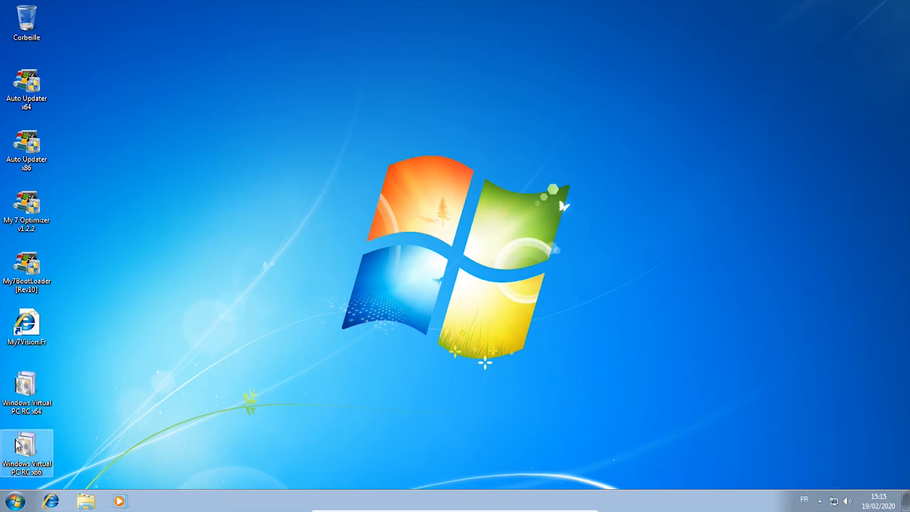
click(17, 501)
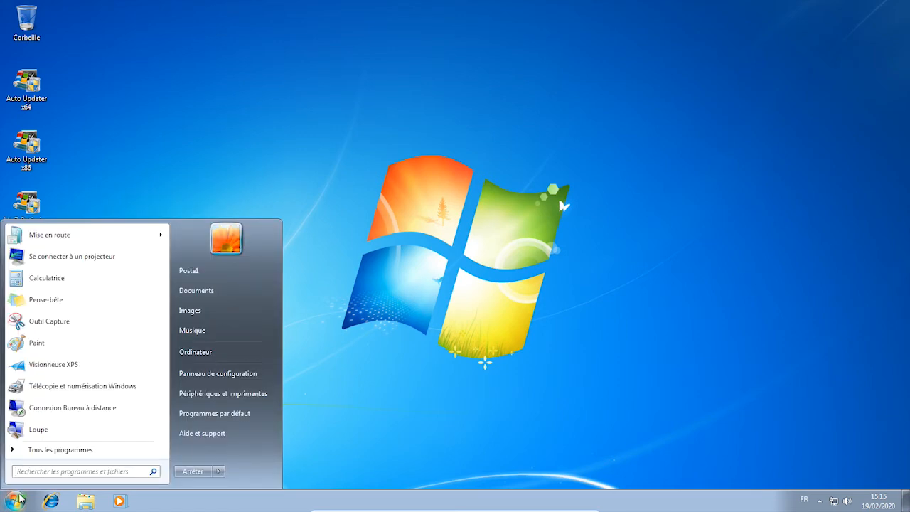
right_click(209, 357)
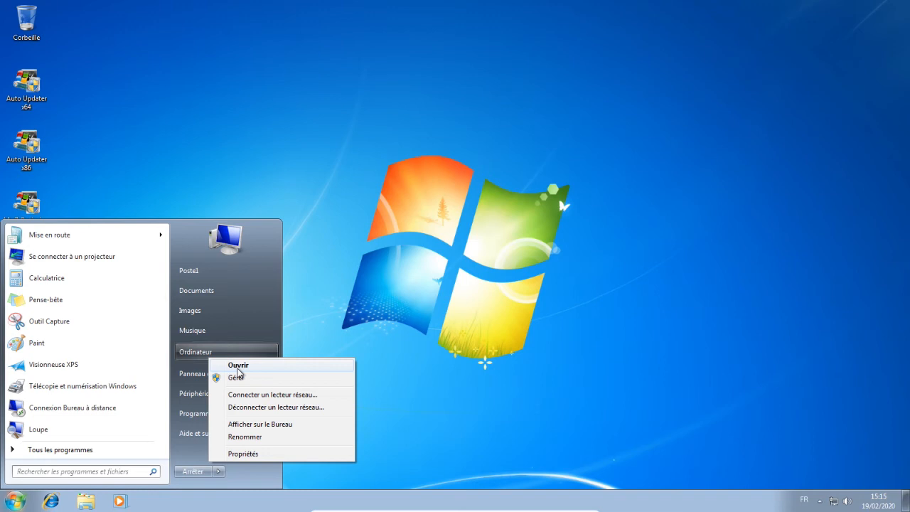
click(238, 377)
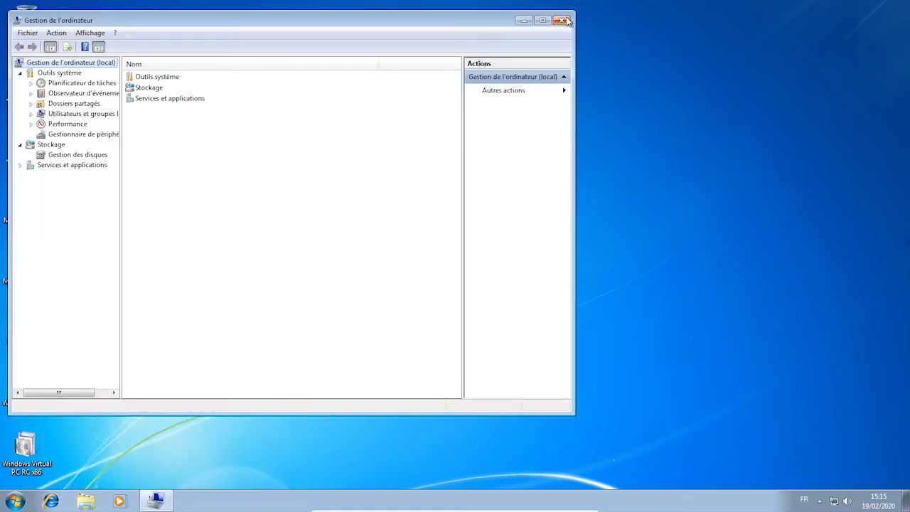
click(542, 21)
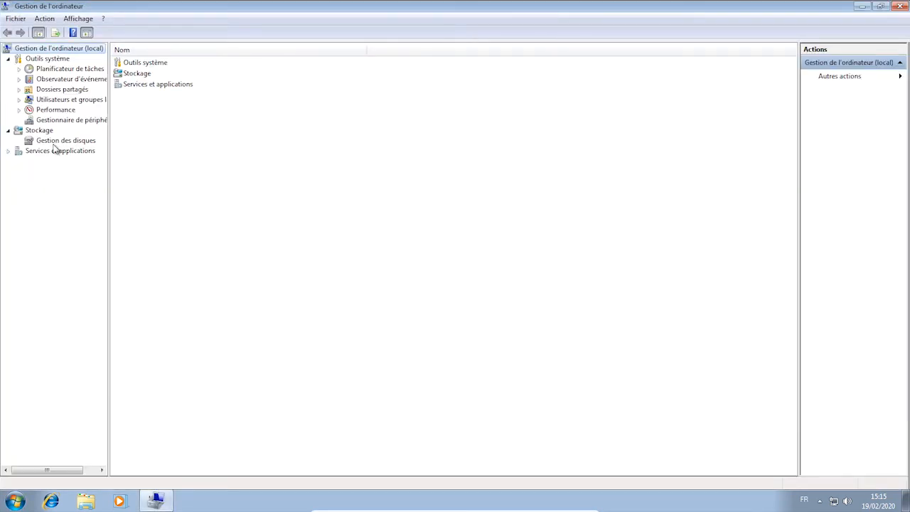
click(60, 144)
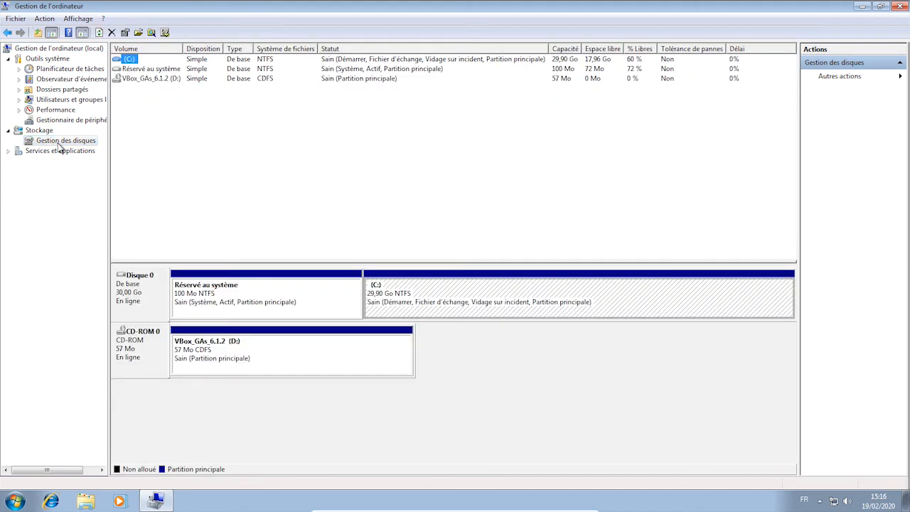
Shrink the C: volume by 14618 MB and select the unallocated space on Disk 0
right_click(427, 297)
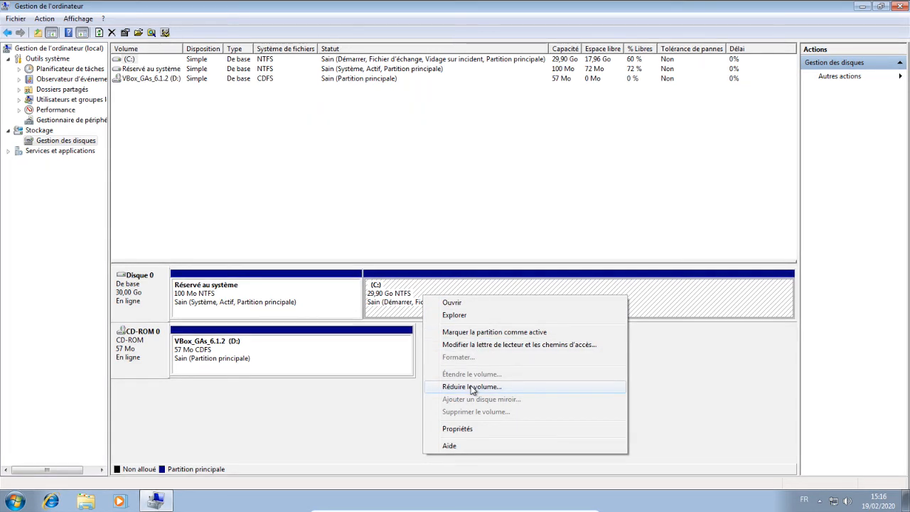
click(472, 389)
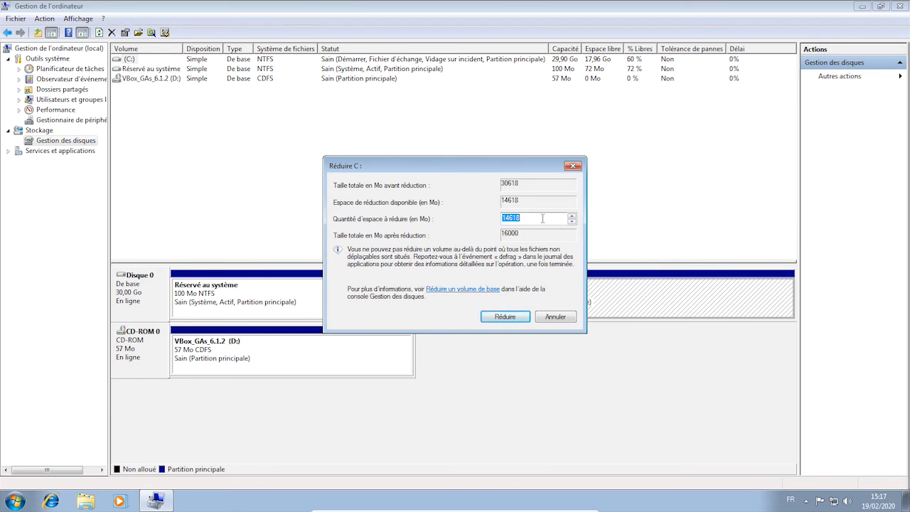
click(506, 318)
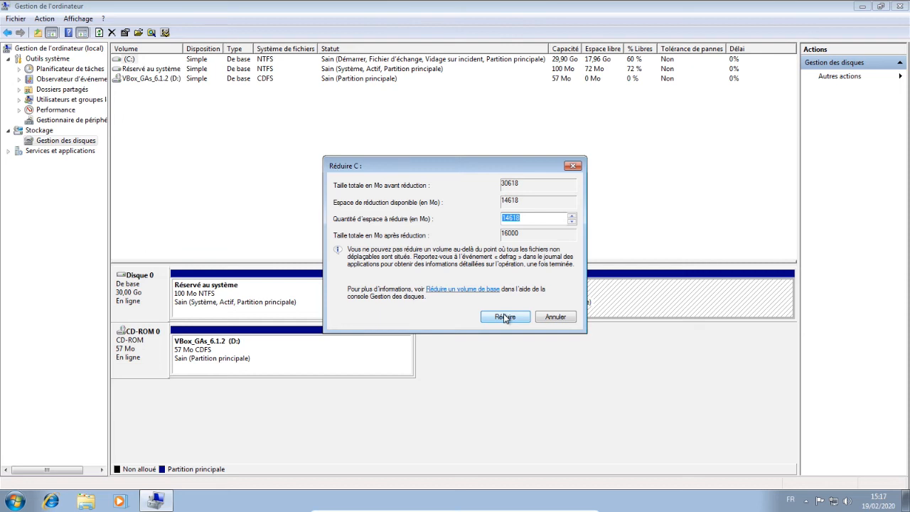
click(506, 317)
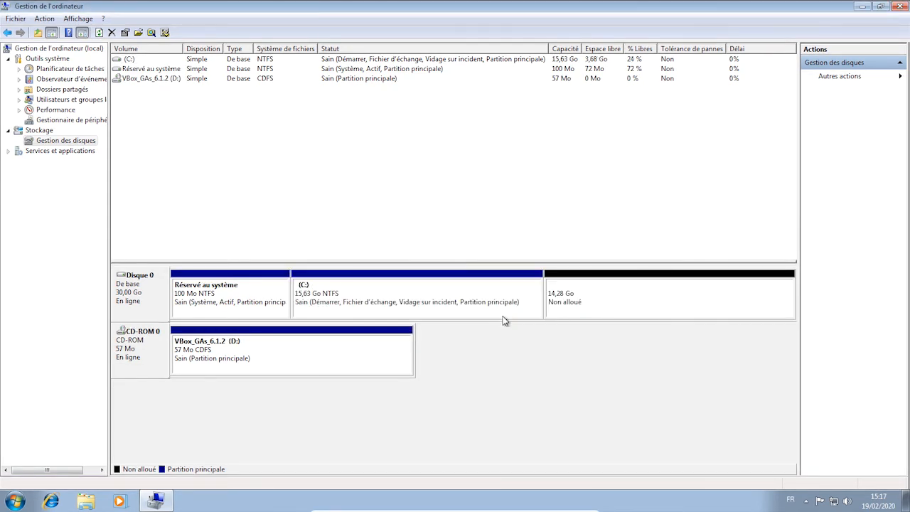
click(577, 316)
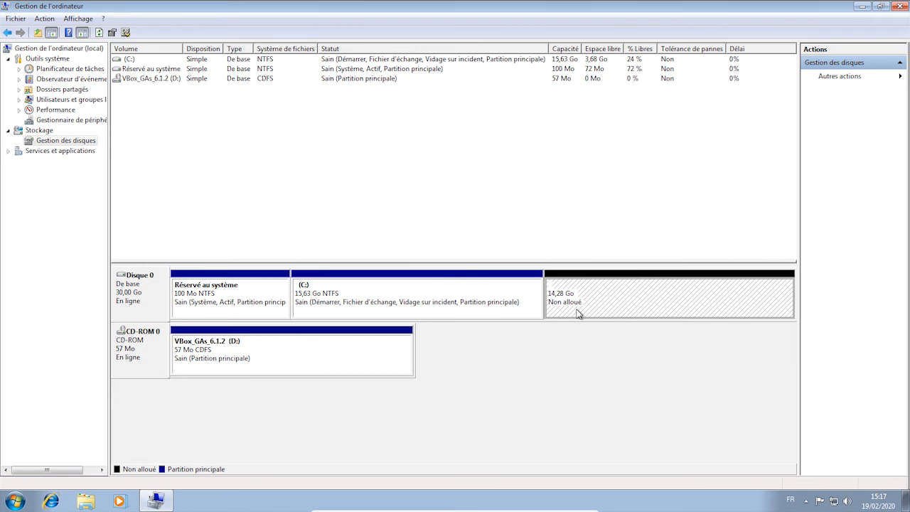
click(444, 314)
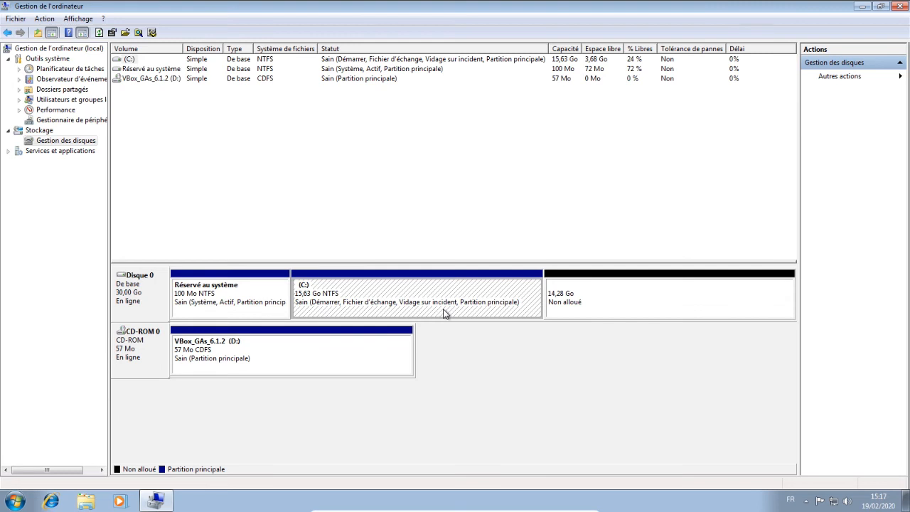
click(558, 310)
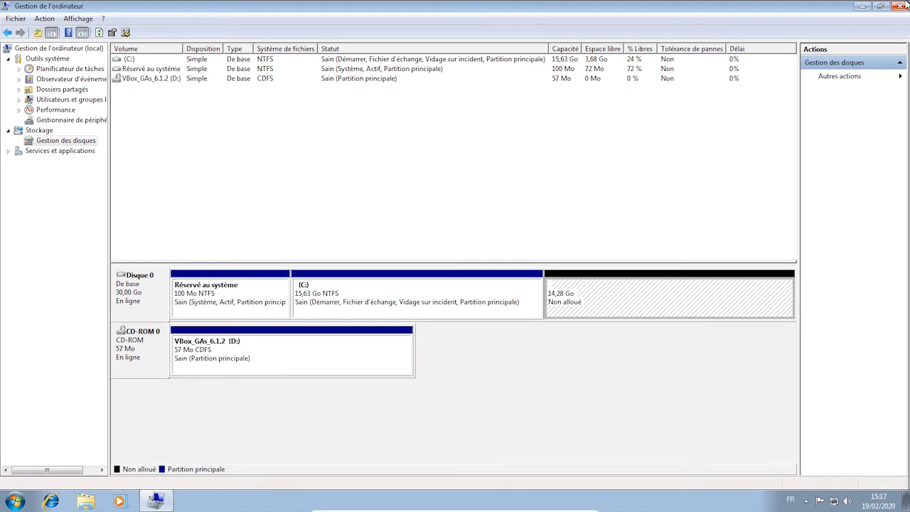
Close Computer Management and shut down the Windows 7 guest system
click(899, 6)
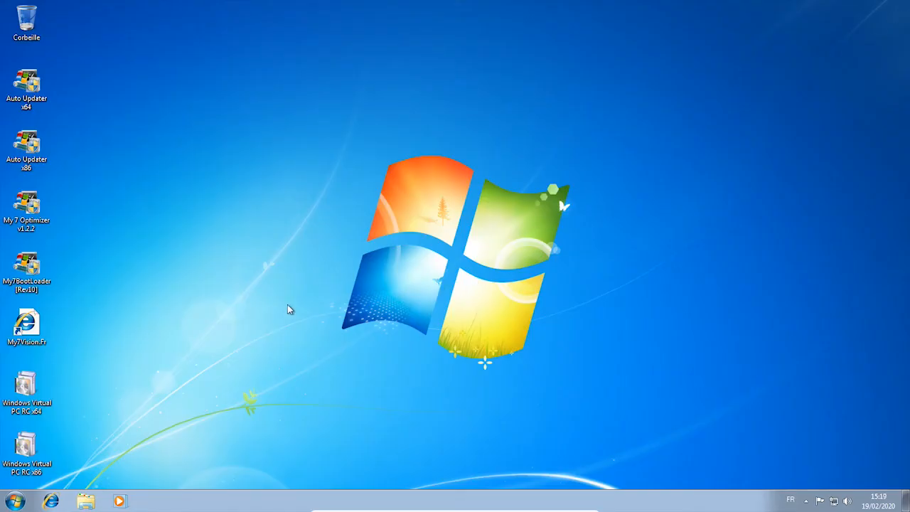
click(15, 501)
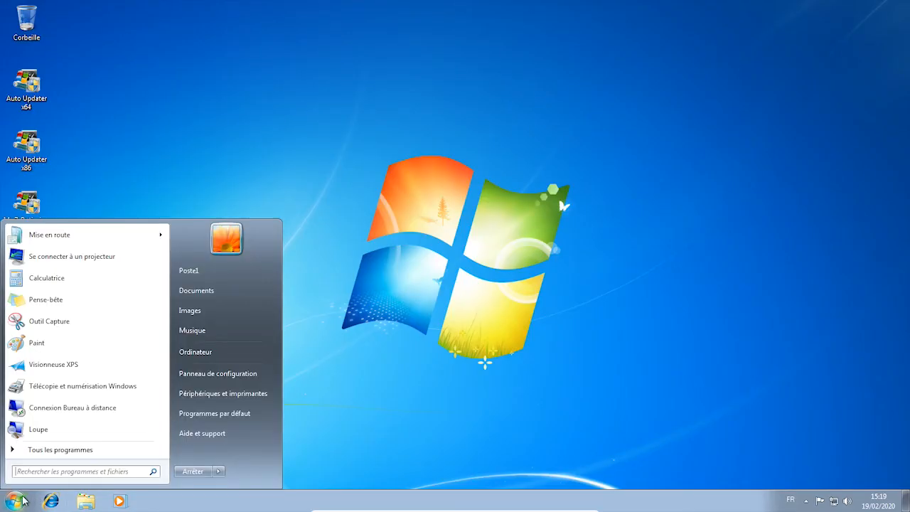
click(193, 472)
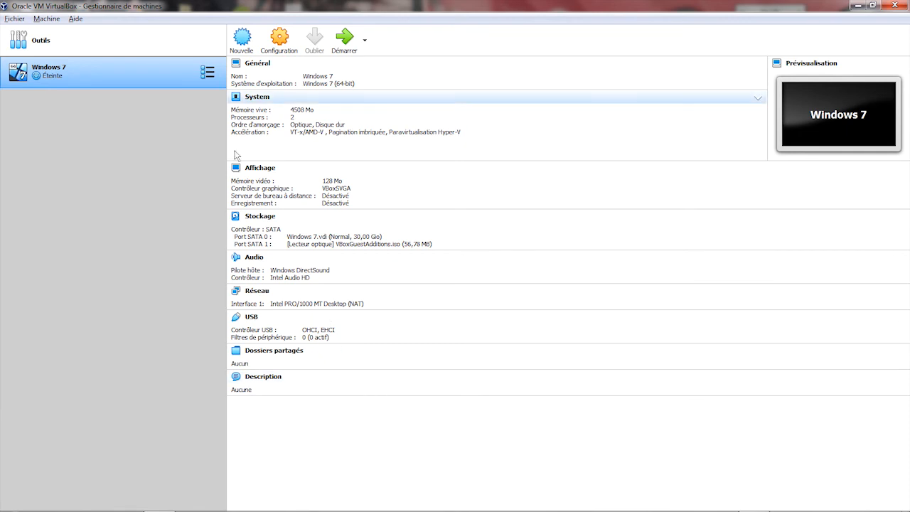
In the machine's storage settings, move VBoxGuestAdditions.iso to Port SATA 2 and Windows 7.vdi to Port SATA 1
click(292, 53)
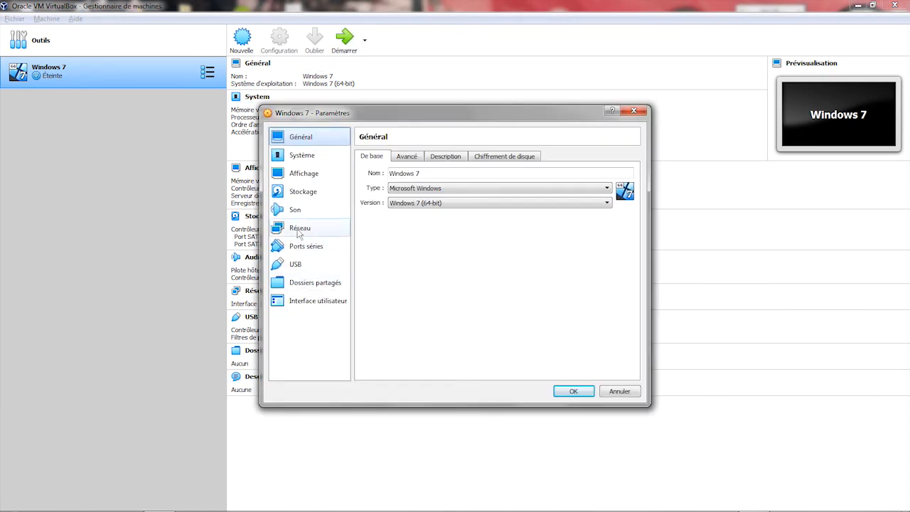
click(303, 191)
click(420, 196)
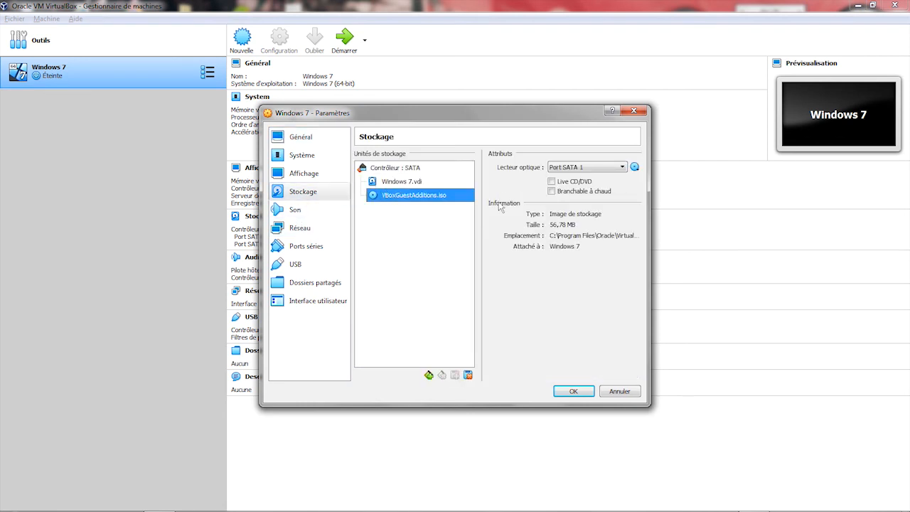
click(573, 169)
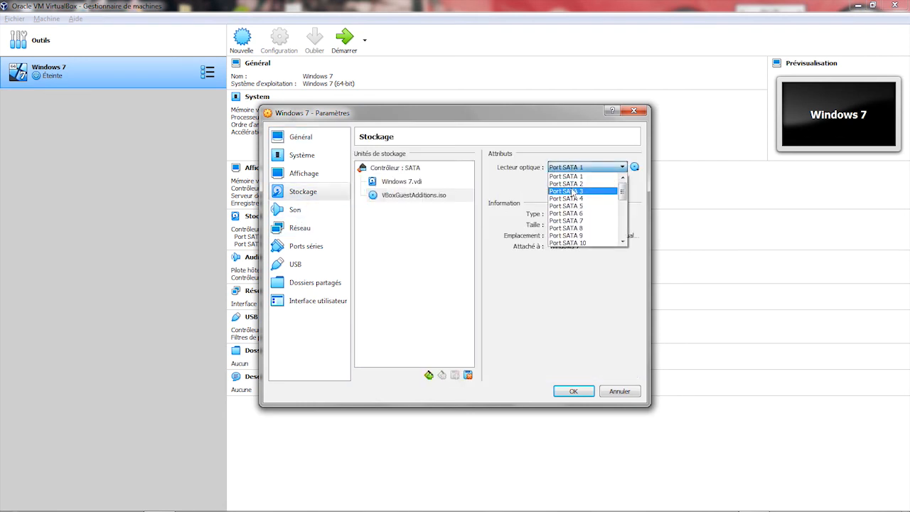
click(574, 183)
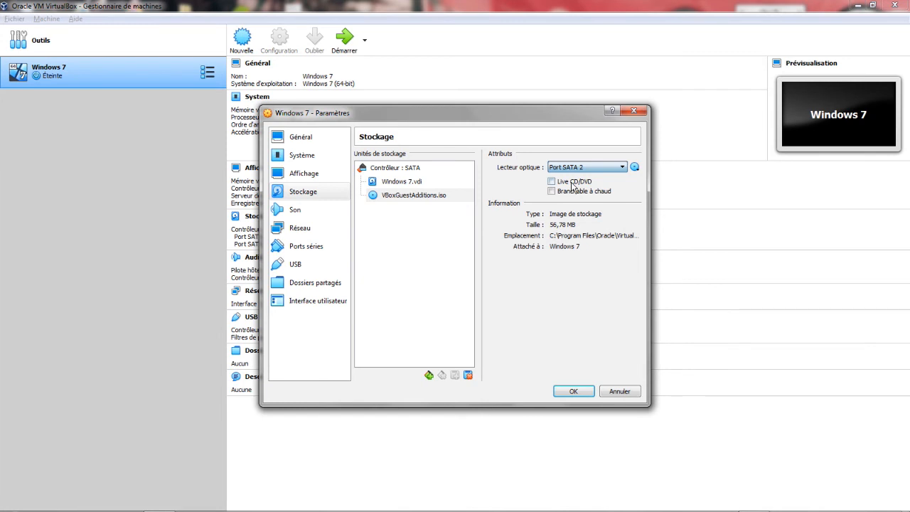
click(403, 182)
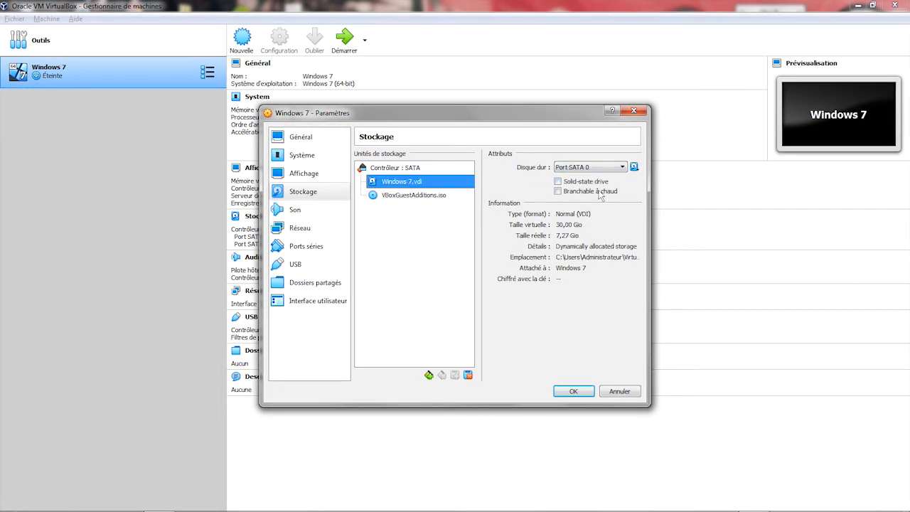
click(598, 168)
click(591, 184)
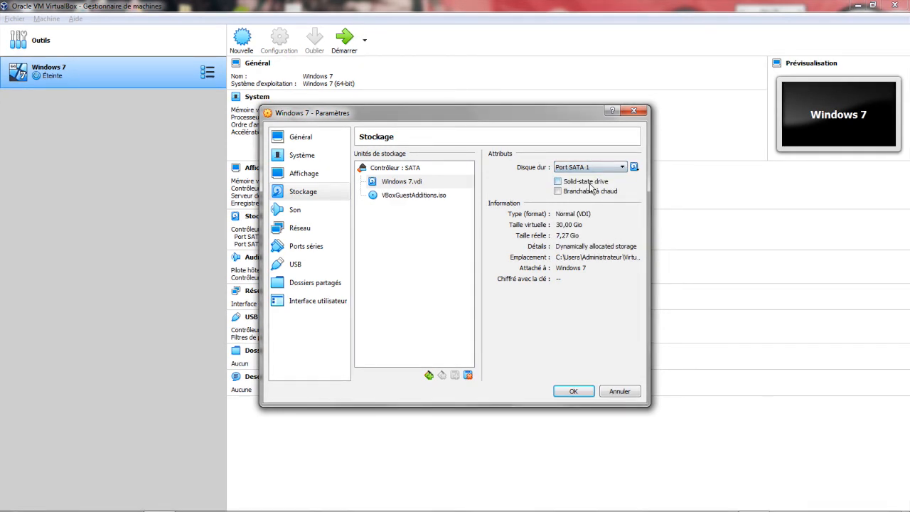
click(573, 392)
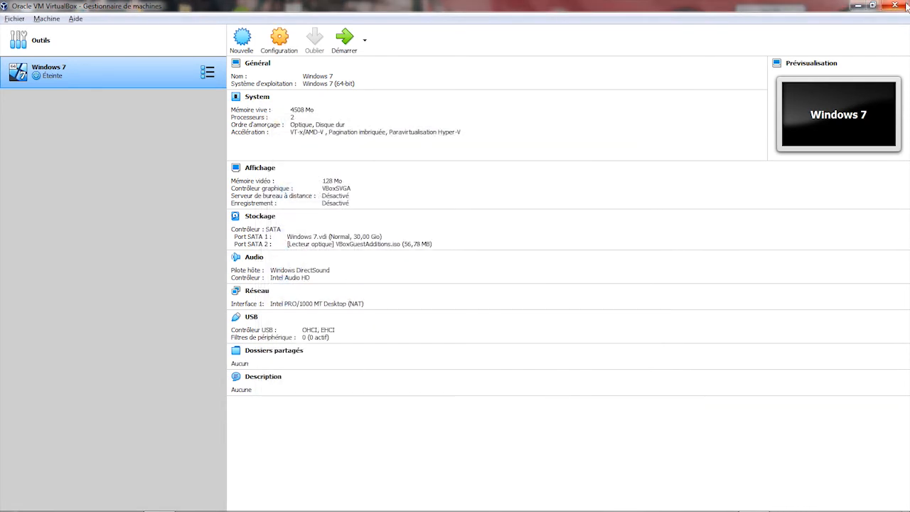
Close the VirtualBox manager, start the Windows 7 entry from Virtual Machine USB Boot, and dismiss the startvm error
click(895, 5)
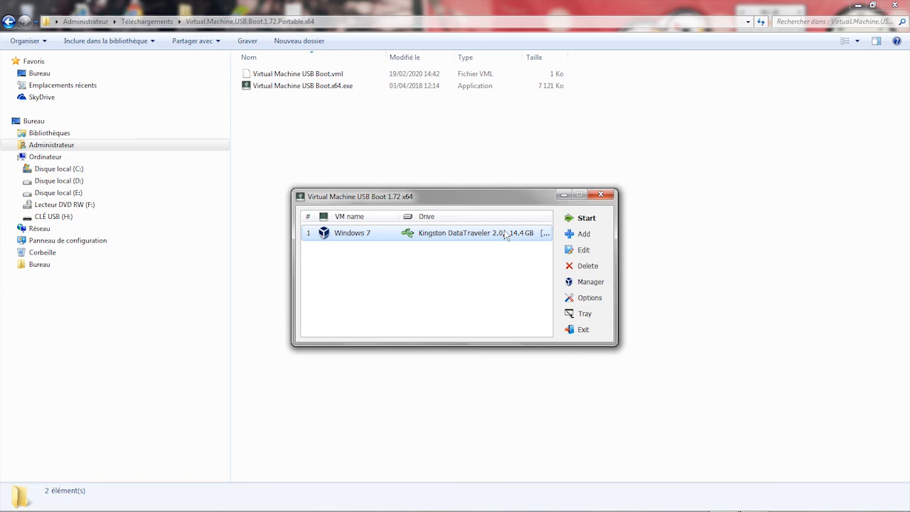
click(579, 222)
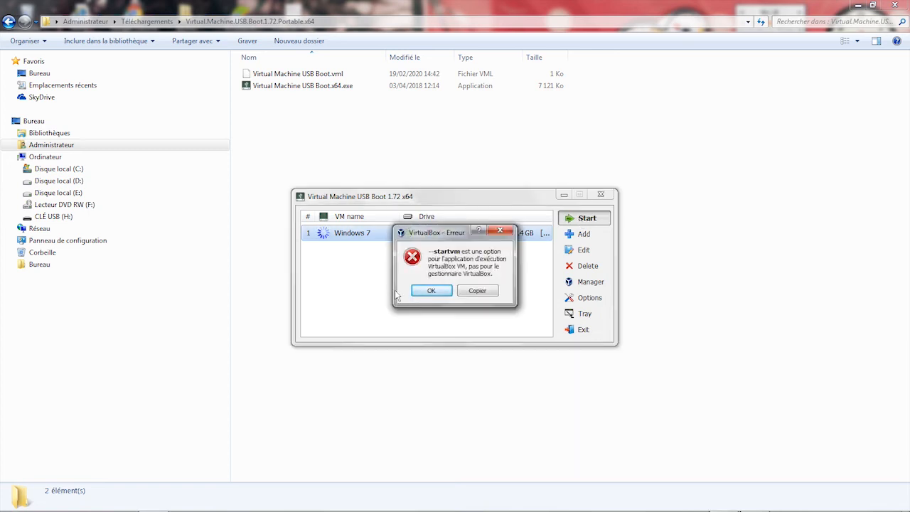
click(431, 291)
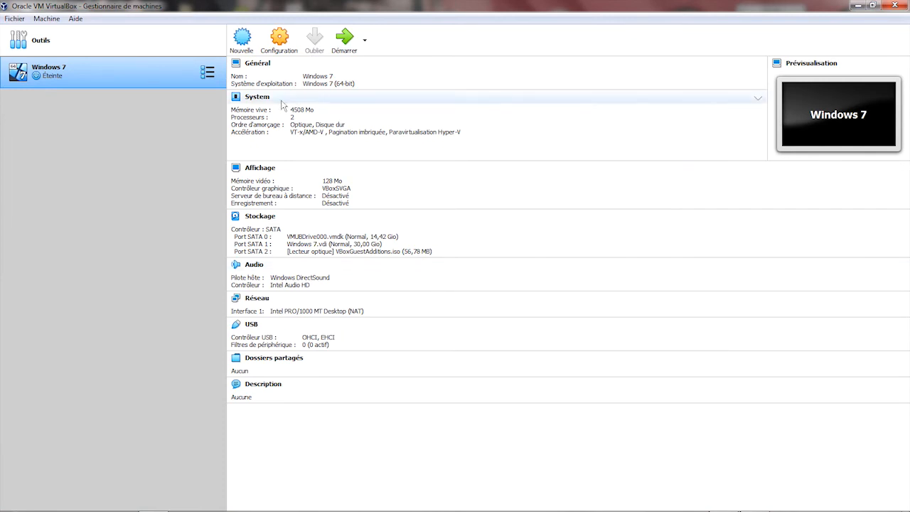
Check the port of the VMUBDrive000.vmdk disk in the Windows 7 storage settings and start the virtual machine
click(286, 45)
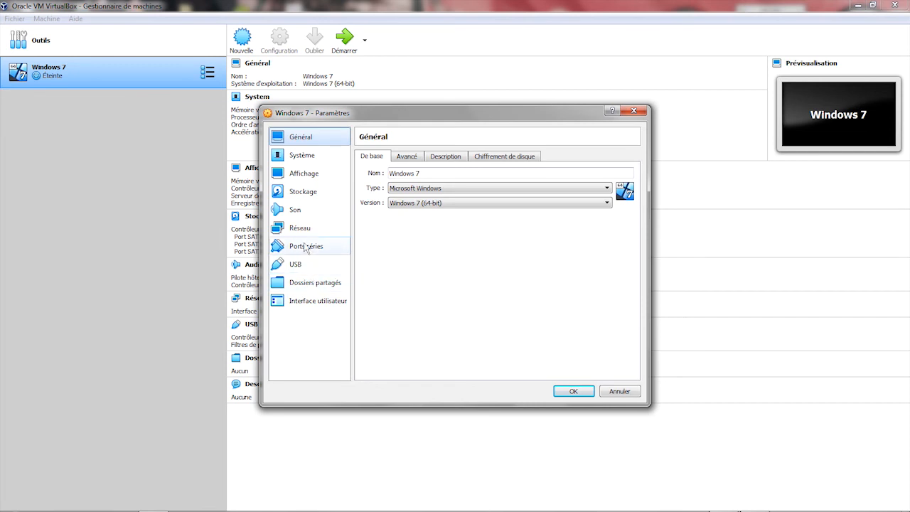
click(300, 198)
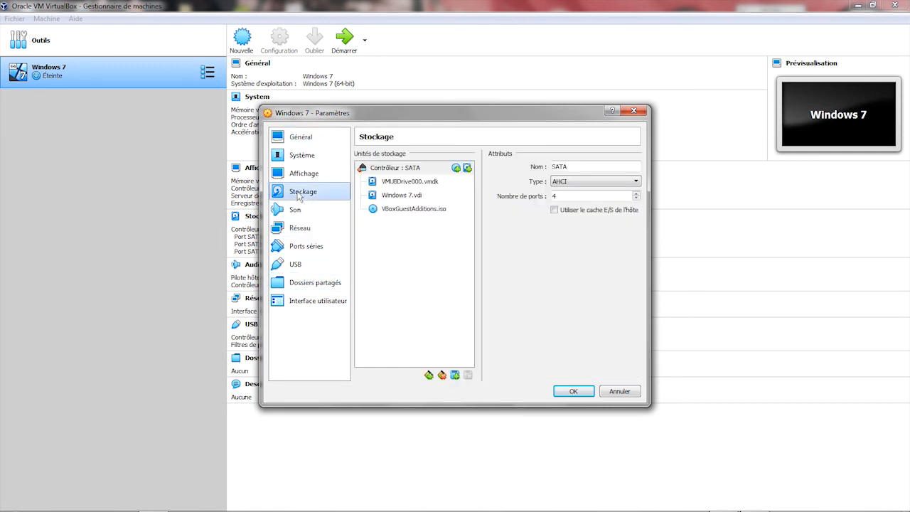
click(395, 183)
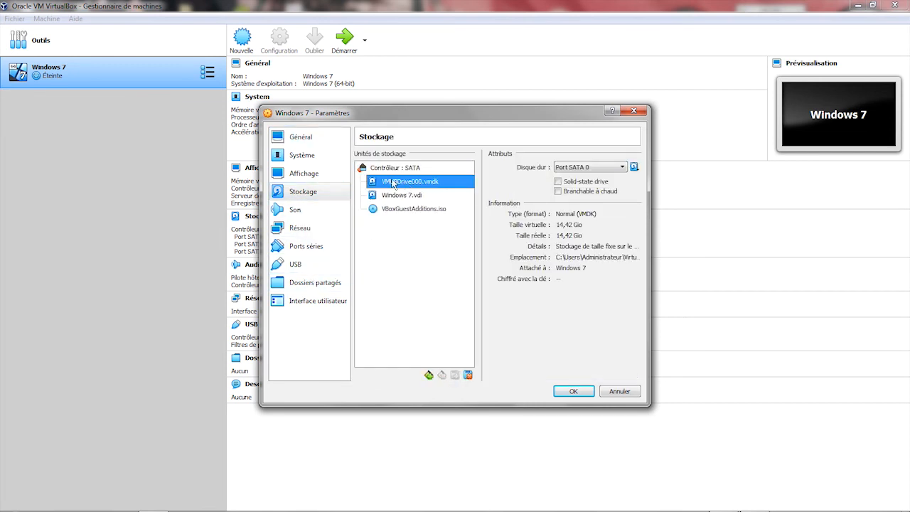
click(575, 392)
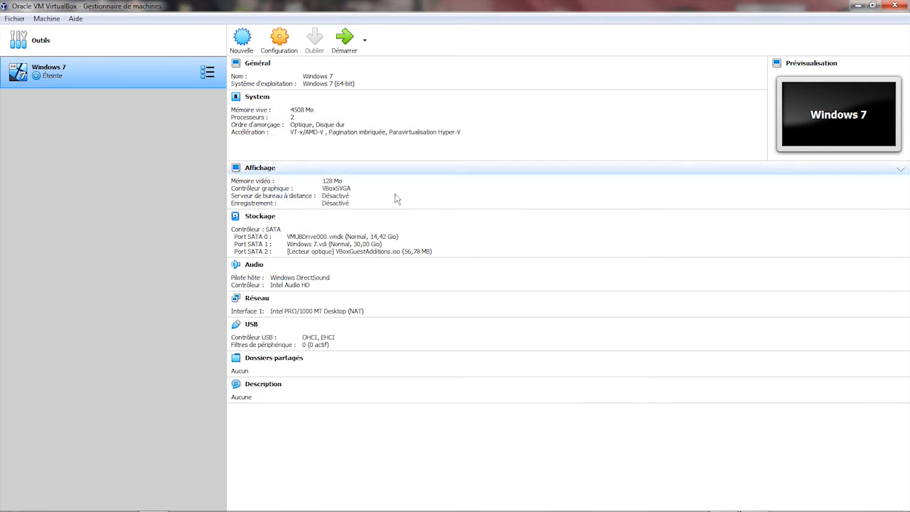
click(340, 41)
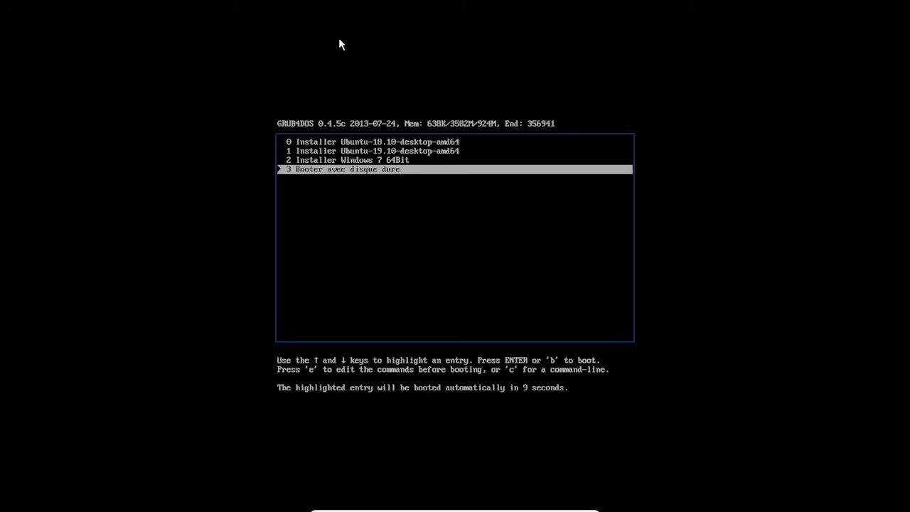
Boot the Installer Ubuntu-18.10-desktop-amd64 entry from the GRUB4DOS menu
key(Up)
key(Up)
key(Up)
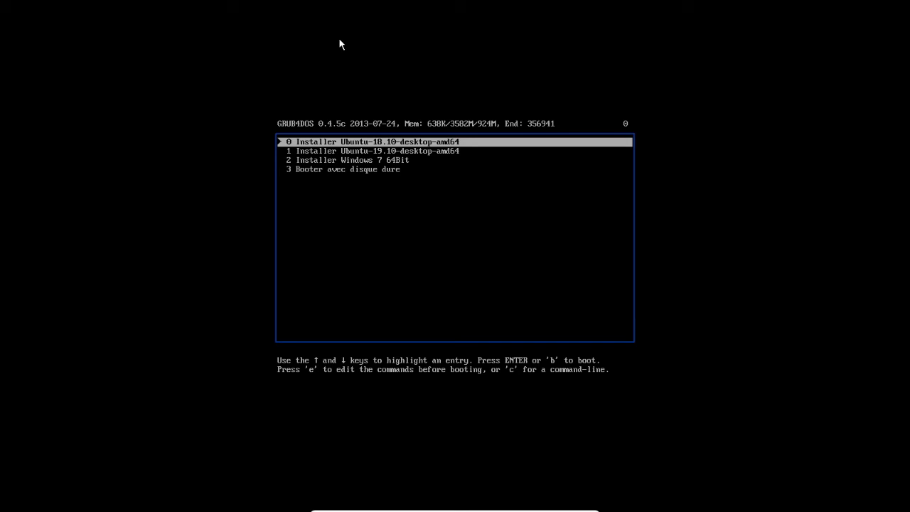
key(Return)
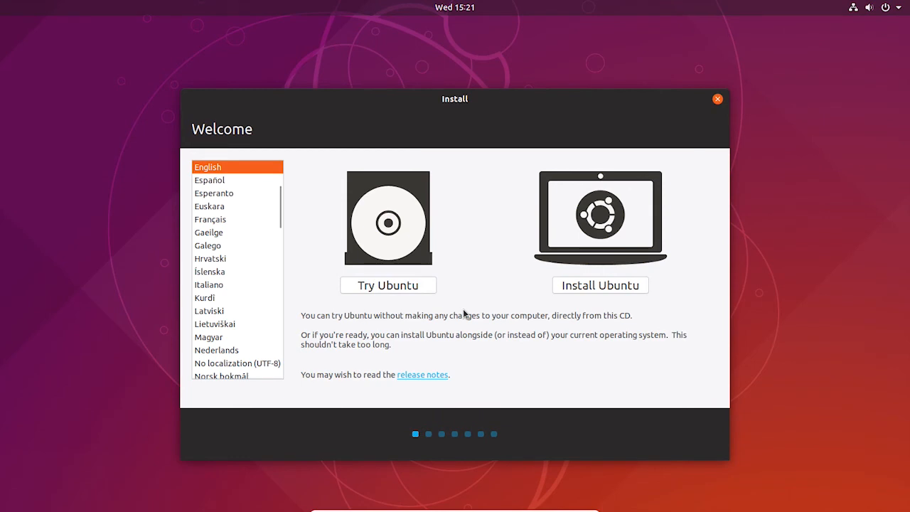
Start the Ubuntu installation in Français and accept the Français (variante obsolète) keyboard layout
click(206, 221)
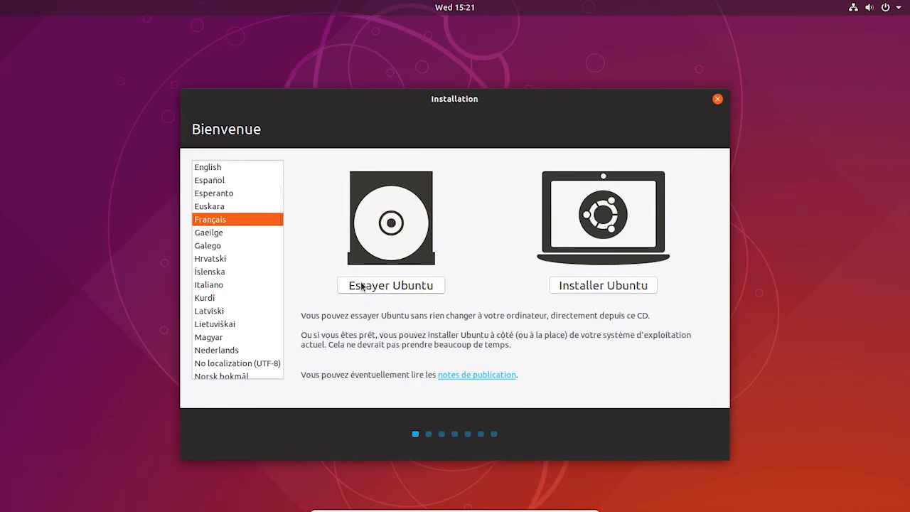
click(588, 287)
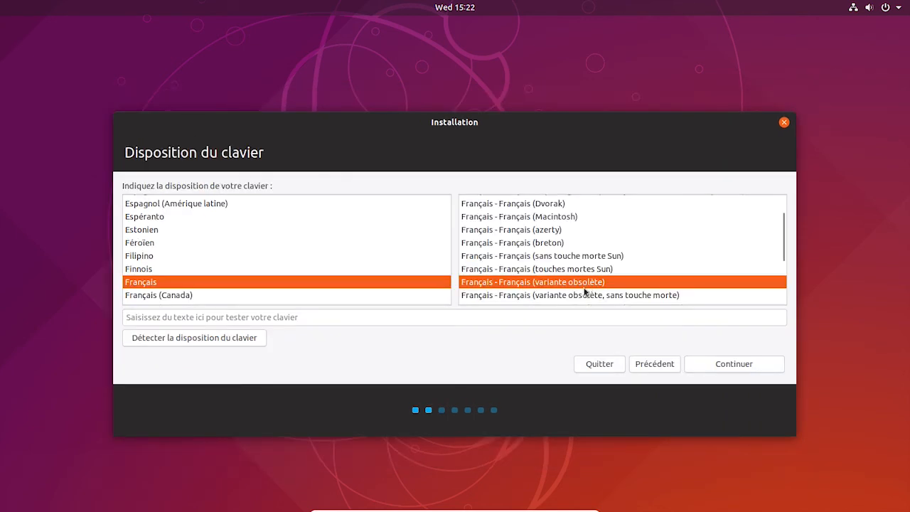
click(730, 371)
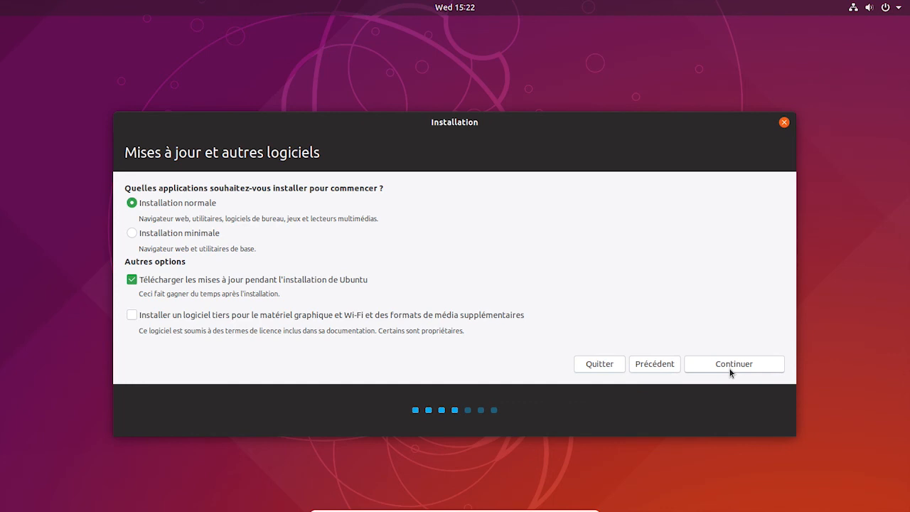
Include third-party software, choose to install Ubuntu alongside Windows 7, and apply the disk changes
click(213, 316)
click(722, 368)
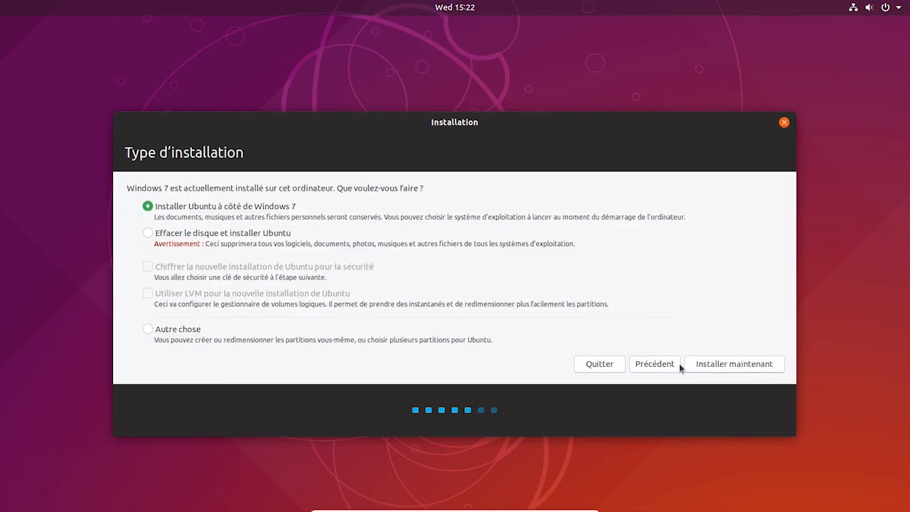
click(729, 366)
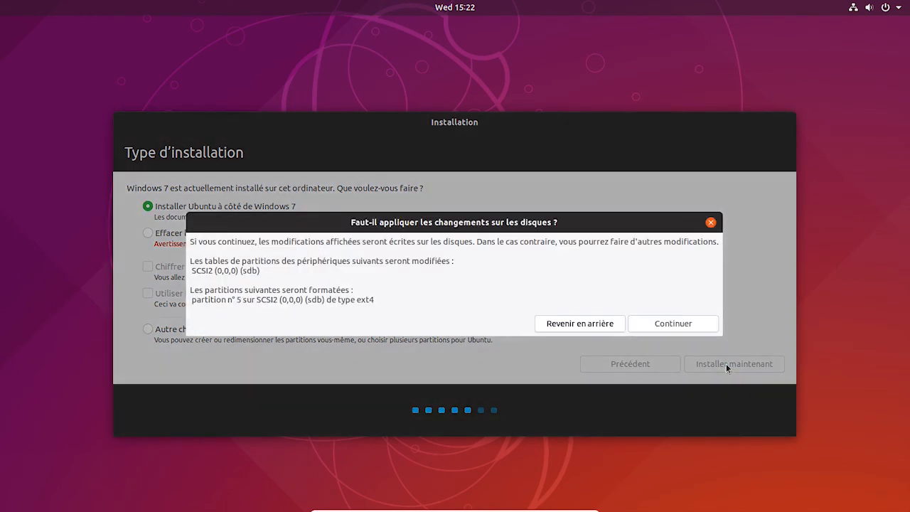
click(683, 327)
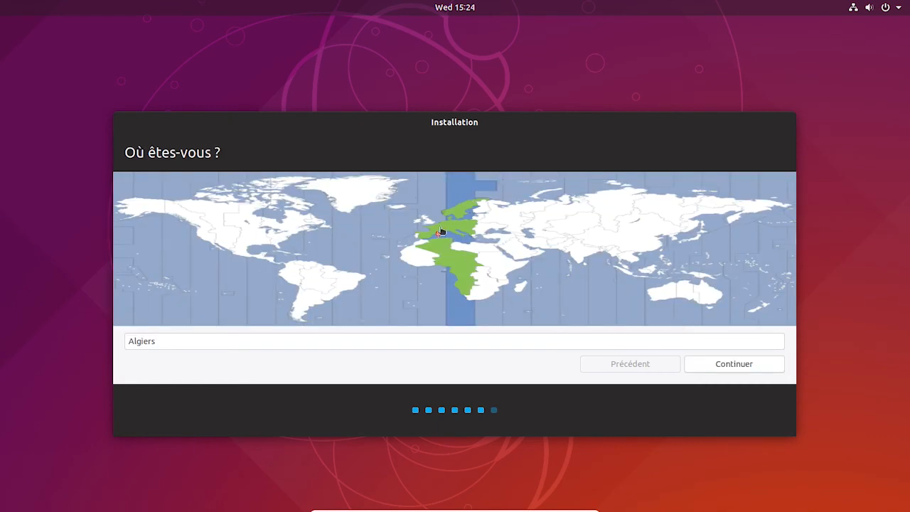
Accept the location and create the Poste1 account with automatic login, entering and confirming its password
click(741, 364)
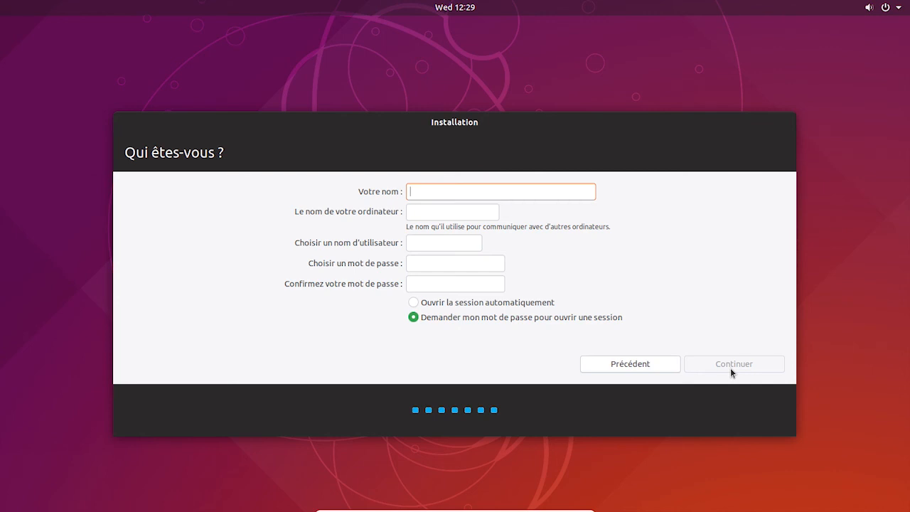
text(Poste1)
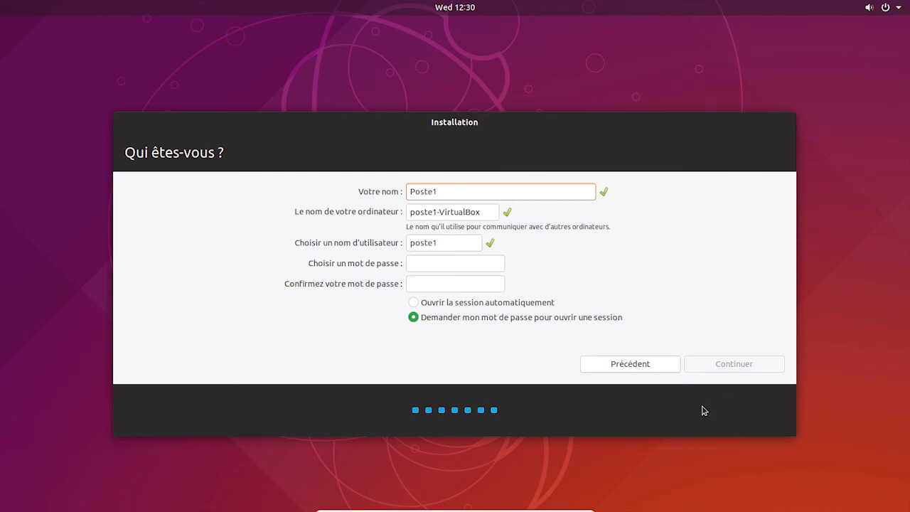
click(429, 264)
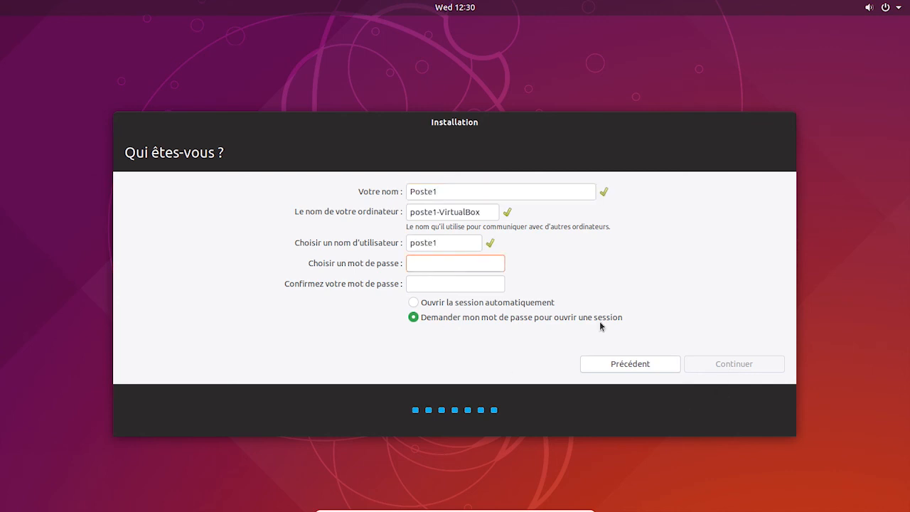
click(411, 302)
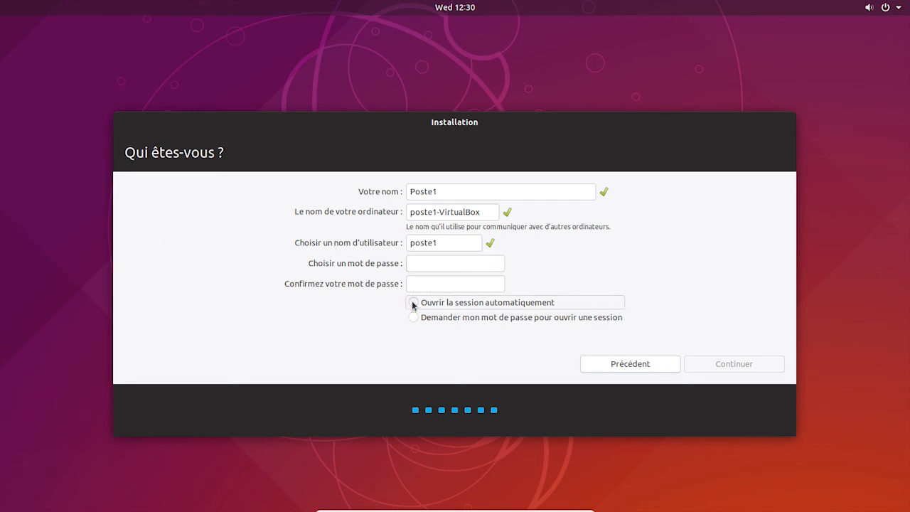
click(415, 266)
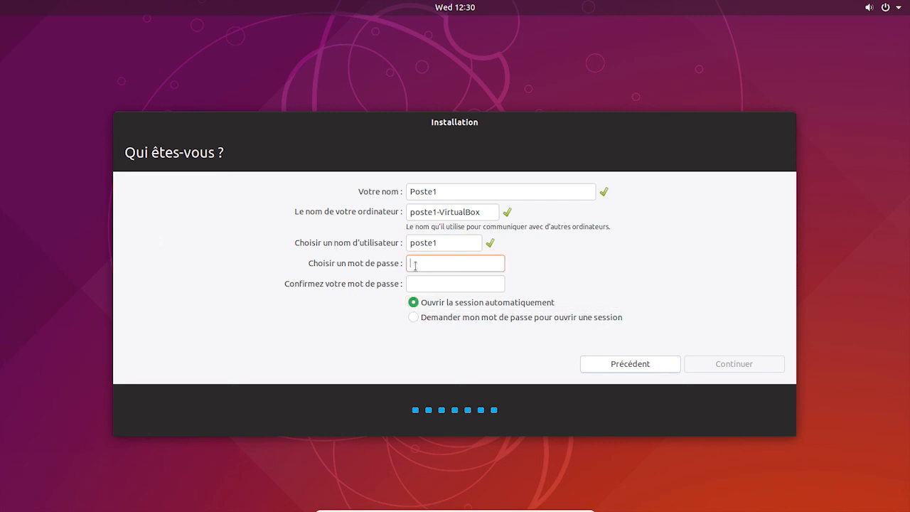
text(●●●●●●●●)
key(Tab)
text(●●●●●●●●)
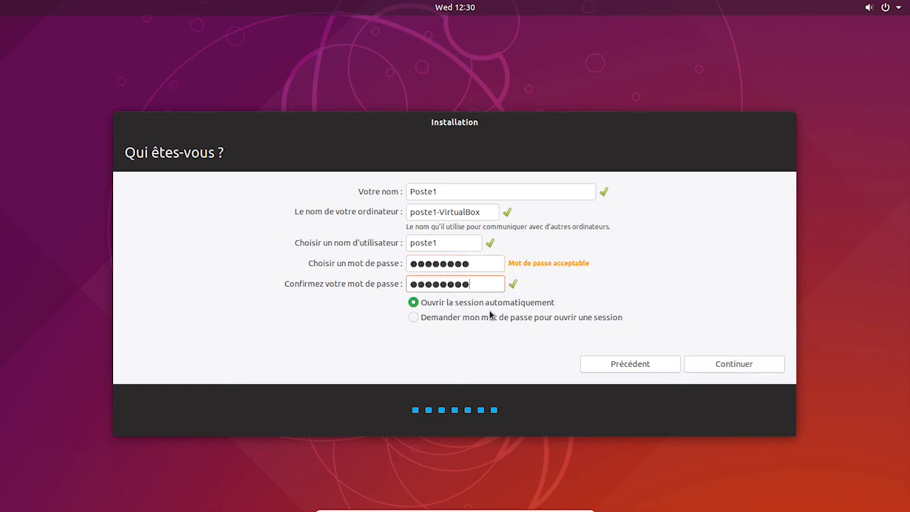
click(760, 367)
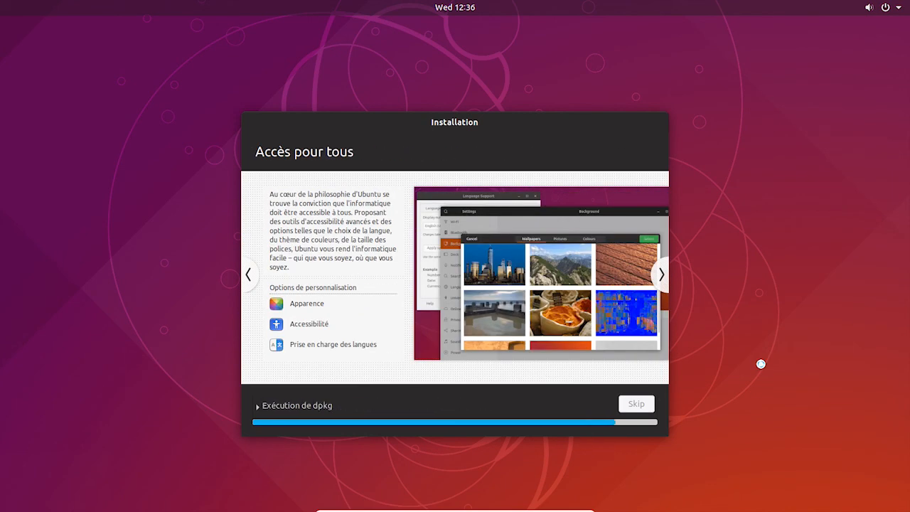
Restart the machine after the installation and boot Windows 7 (on /dev/sda1) from the GRUB menu
click(621, 307)
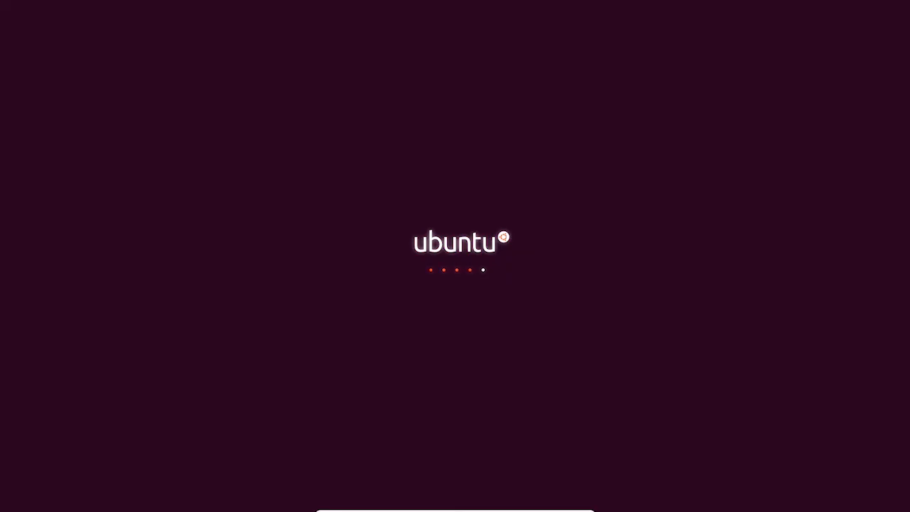
key(Return)
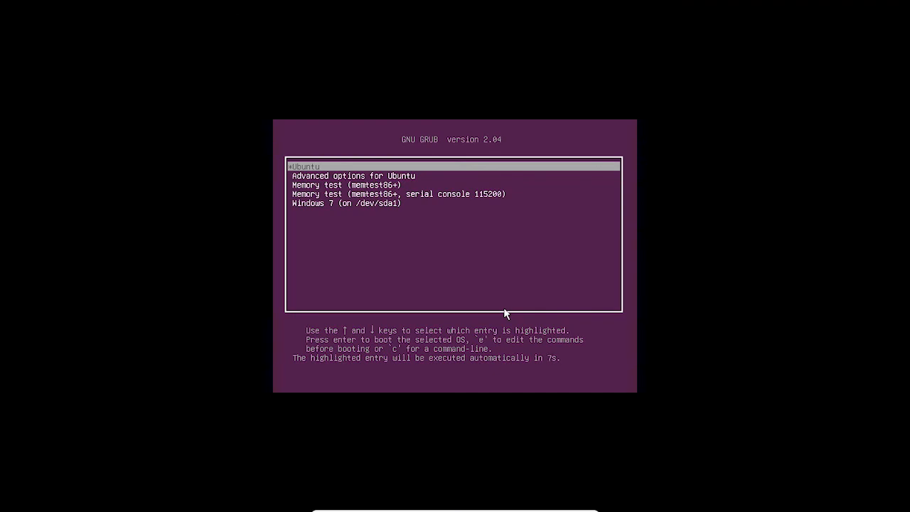
key(Down)
key(Down)
key(Down)
key(Down)
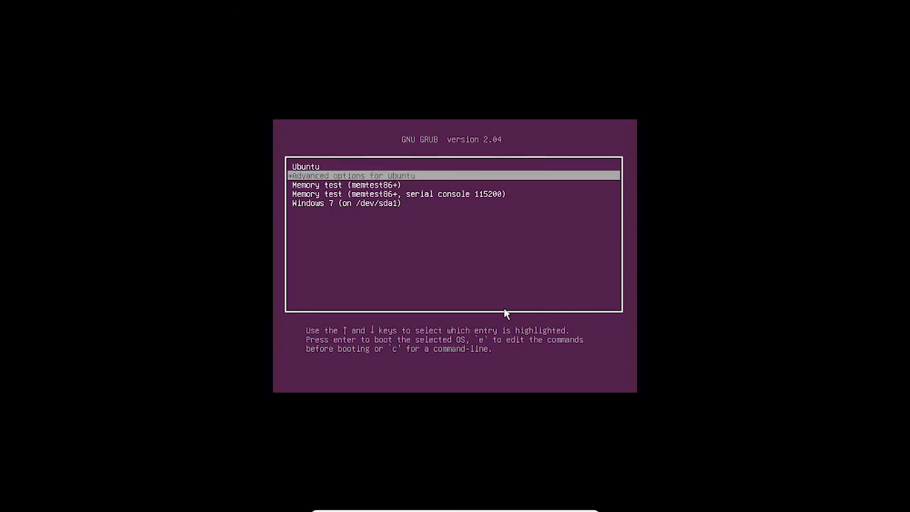
key(Return)
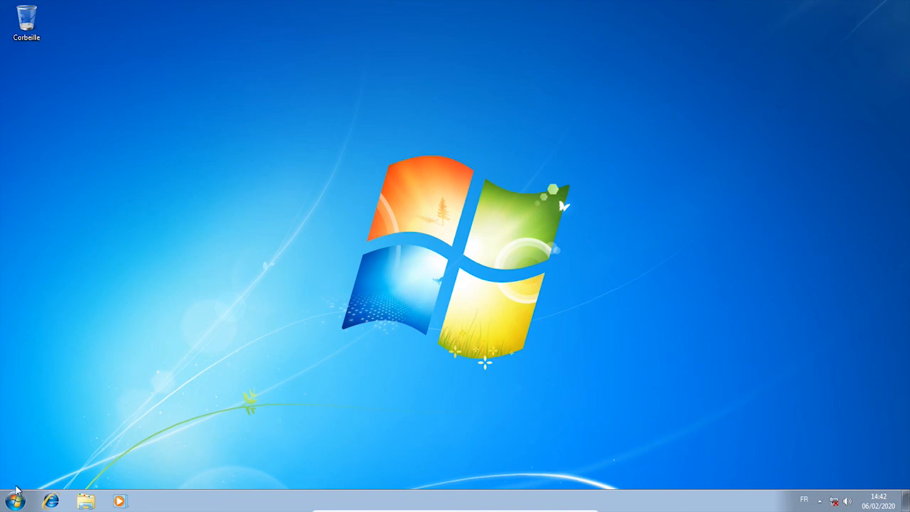
Restart Windows 7 and boot the Ubuntu entry from the GRUB menu
click(14, 502)
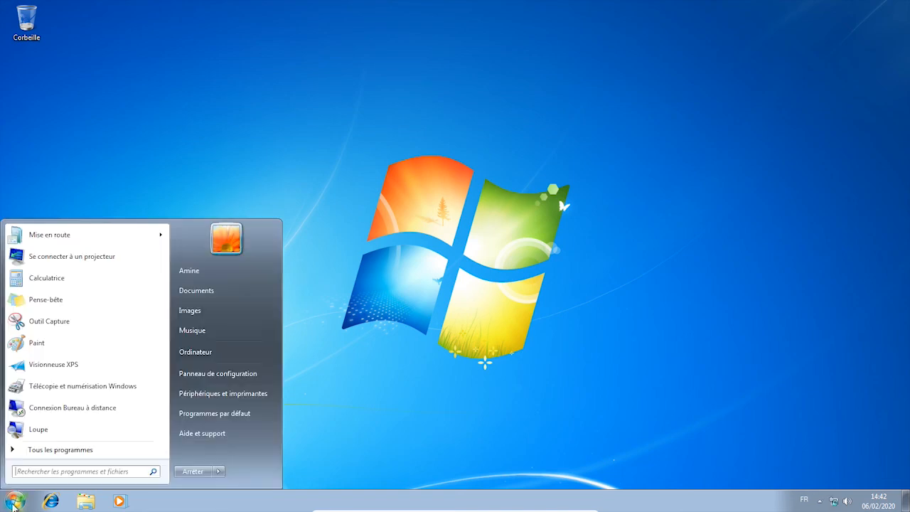
click(219, 471)
click(260, 459)
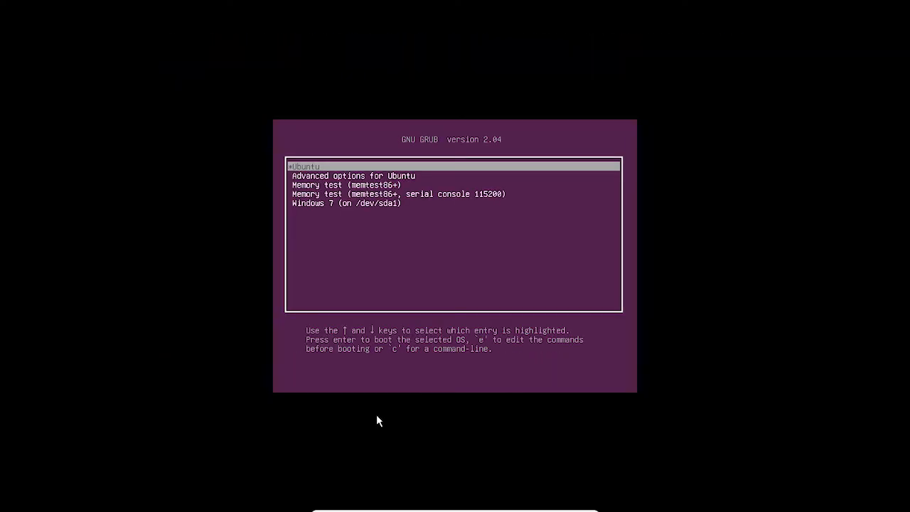
key(Return)
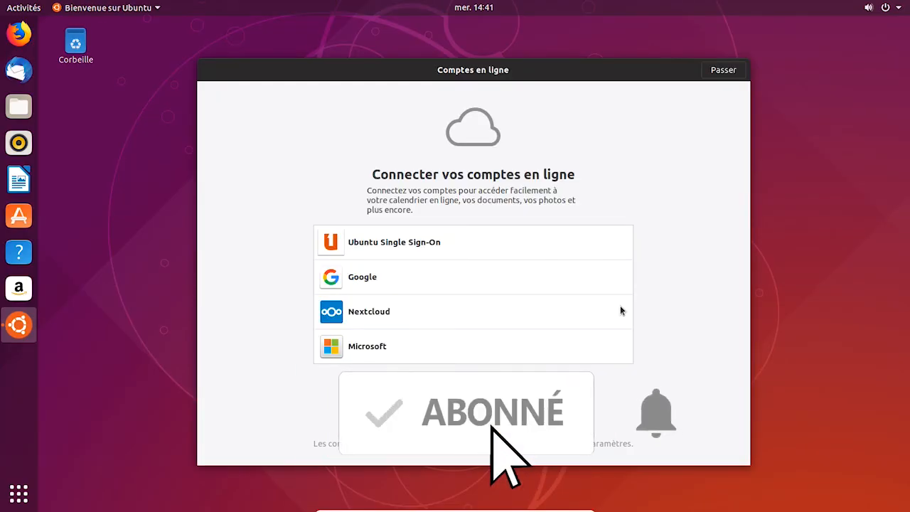
Finish Ubuntu's welcome setup, skipping the online accounts and declining to send system information
click(724, 74)
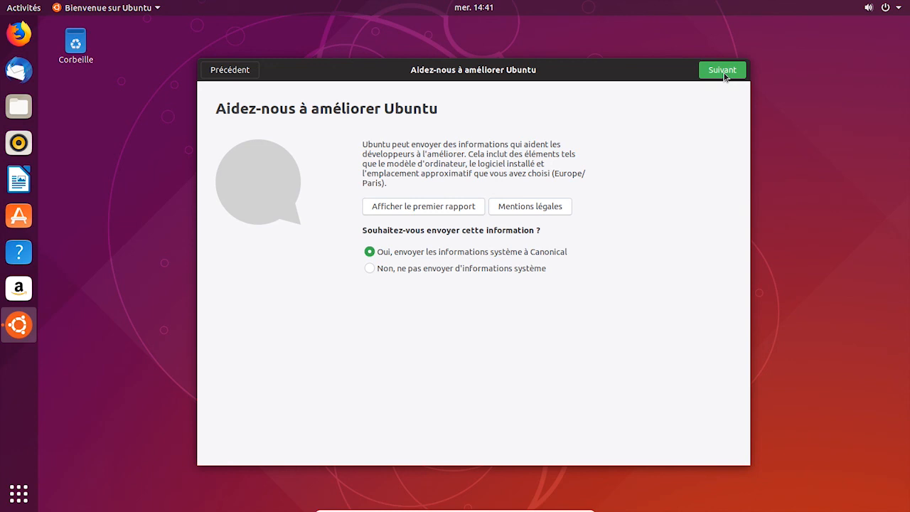
click(502, 269)
click(722, 74)
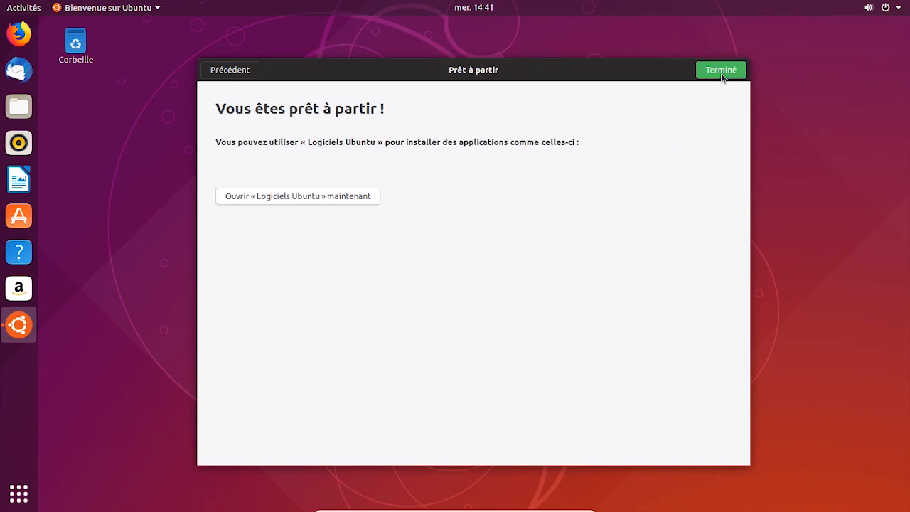
click(722, 71)
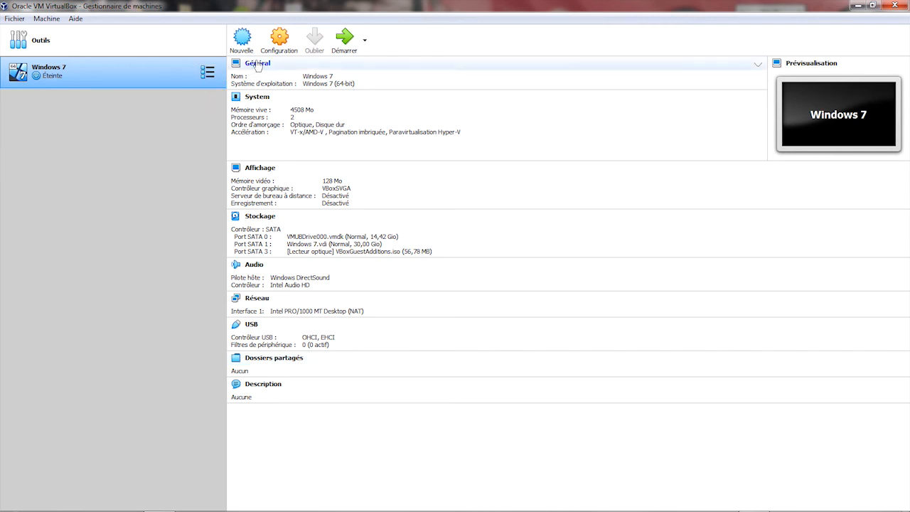
Remove the VMUBDrive000.vmdk disk from the Windows 7 machine's storage settings in the VirtualBox manager
click(272, 46)
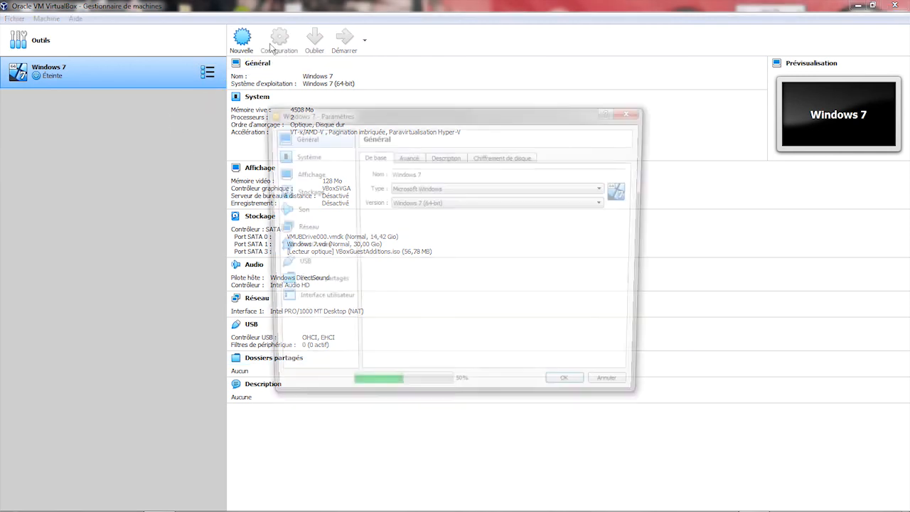
click(306, 192)
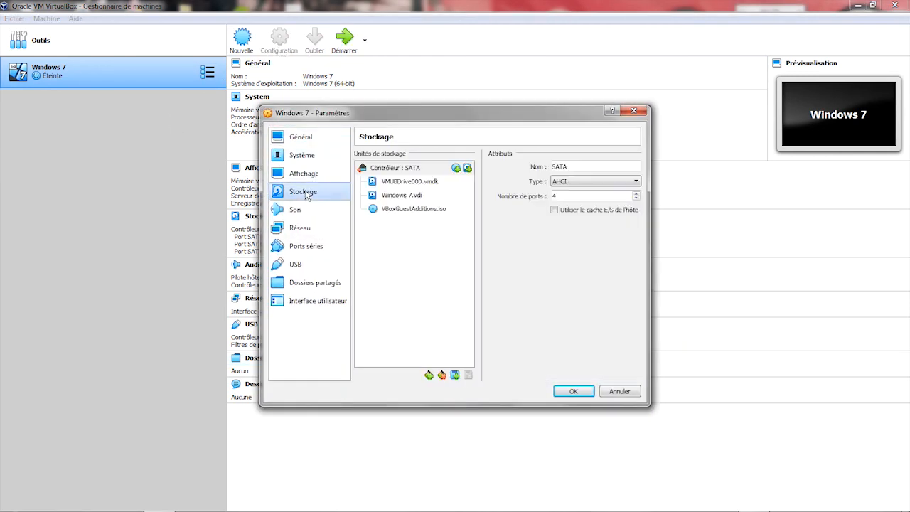
click(416, 183)
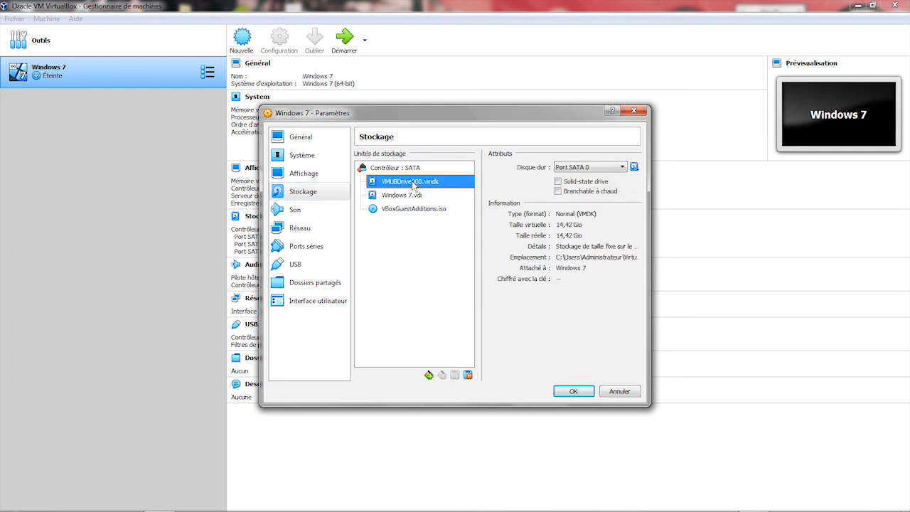
click(467, 376)
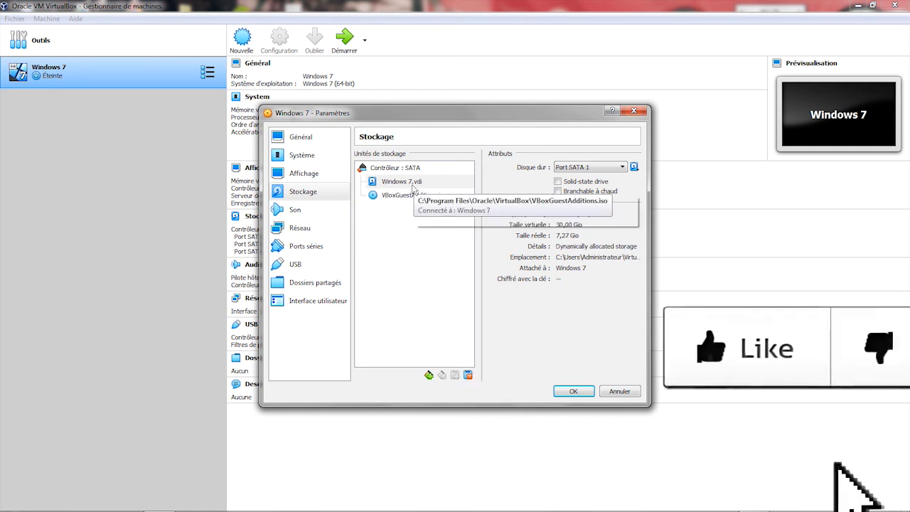
Assign Windows 7.vdi to Port SATA 0 and VBoxGuestAdditions.iso to Port SATA 1, and save the settings
click(571, 168)
click(573, 184)
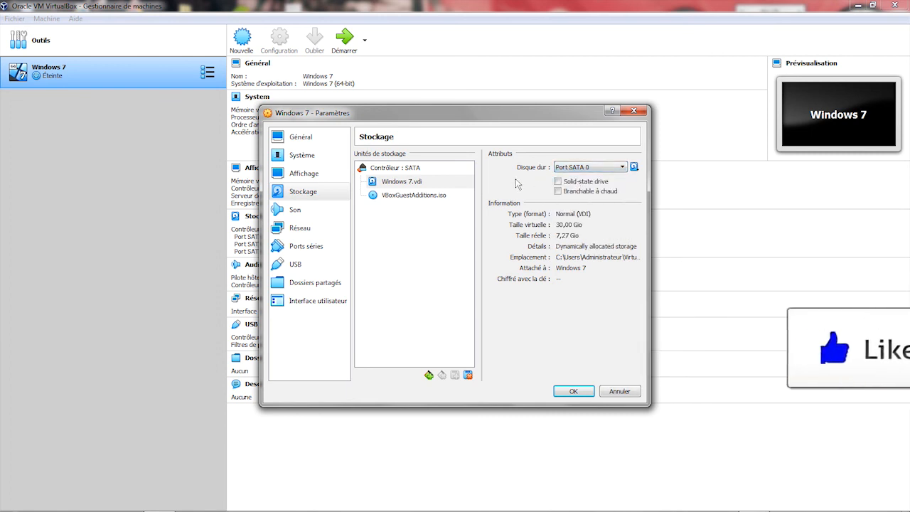
click(430, 202)
click(571, 168)
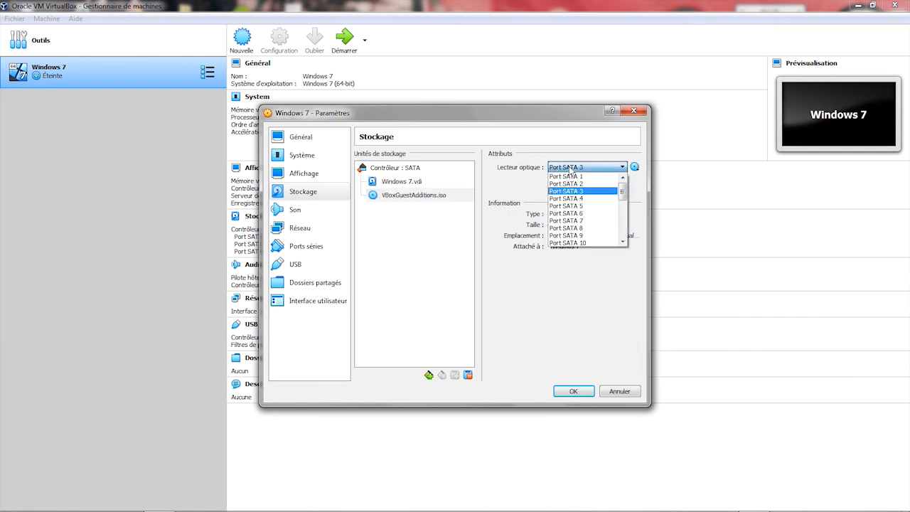
click(571, 178)
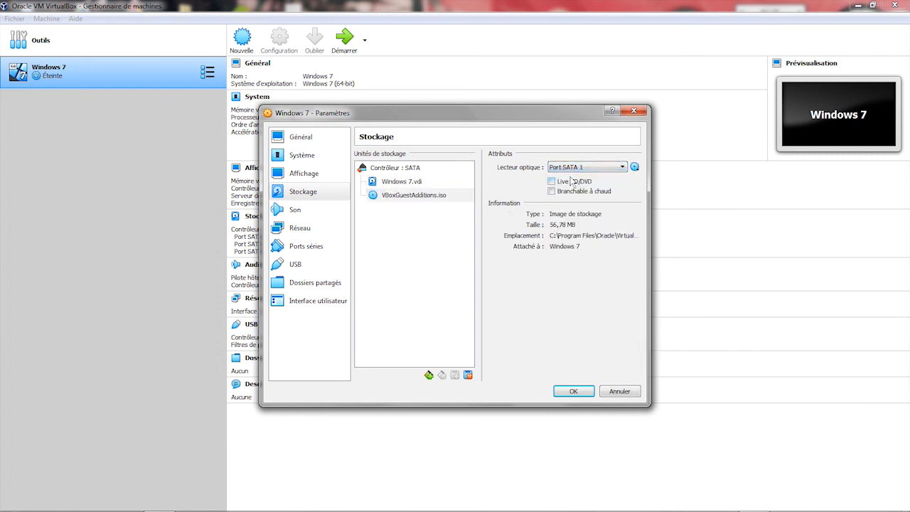
click(573, 393)
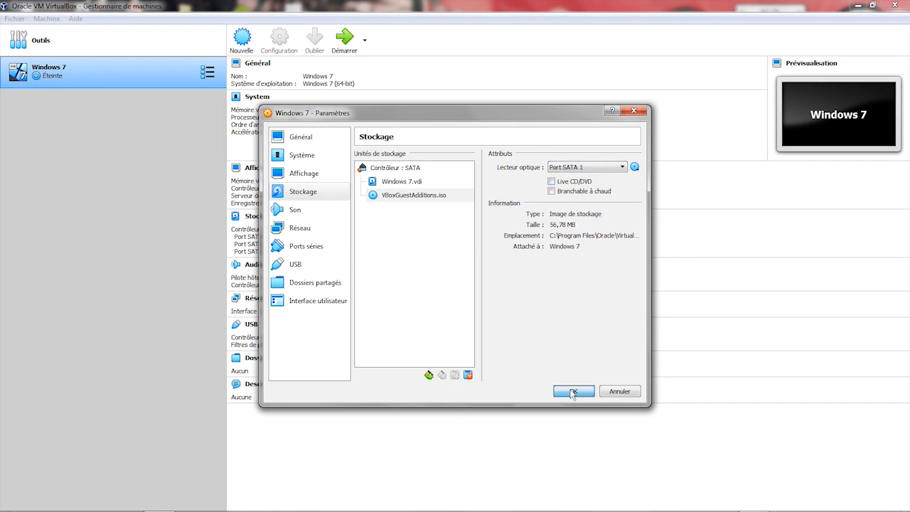